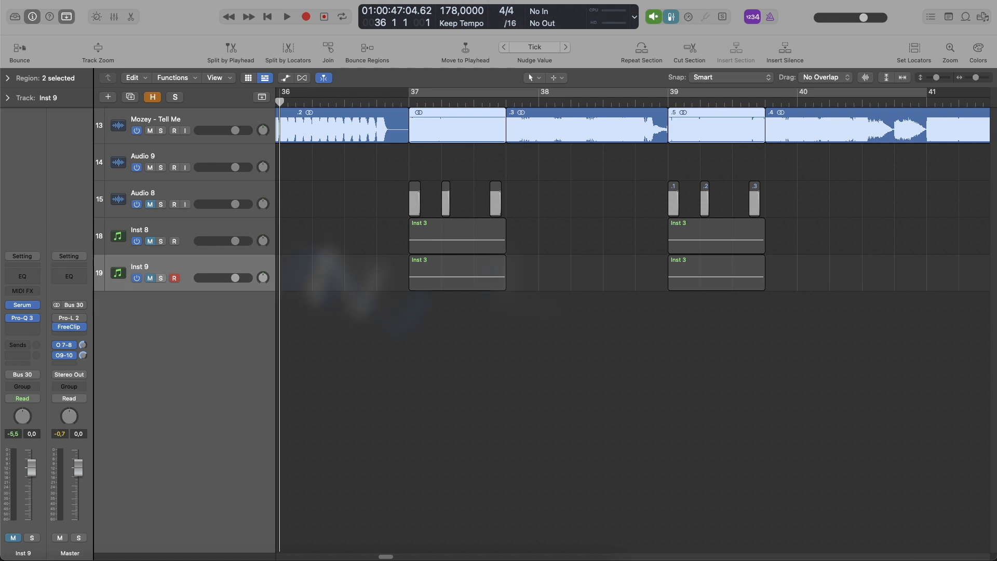
Step: Play the original section and the recreated section from bar 36 to compare them
click(422, 466)
key(space)
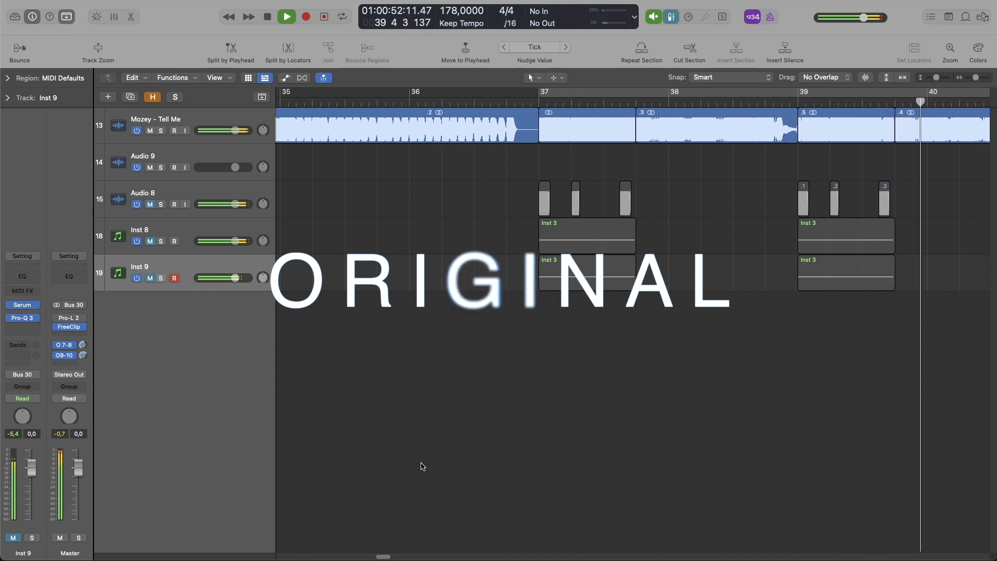
key(space)
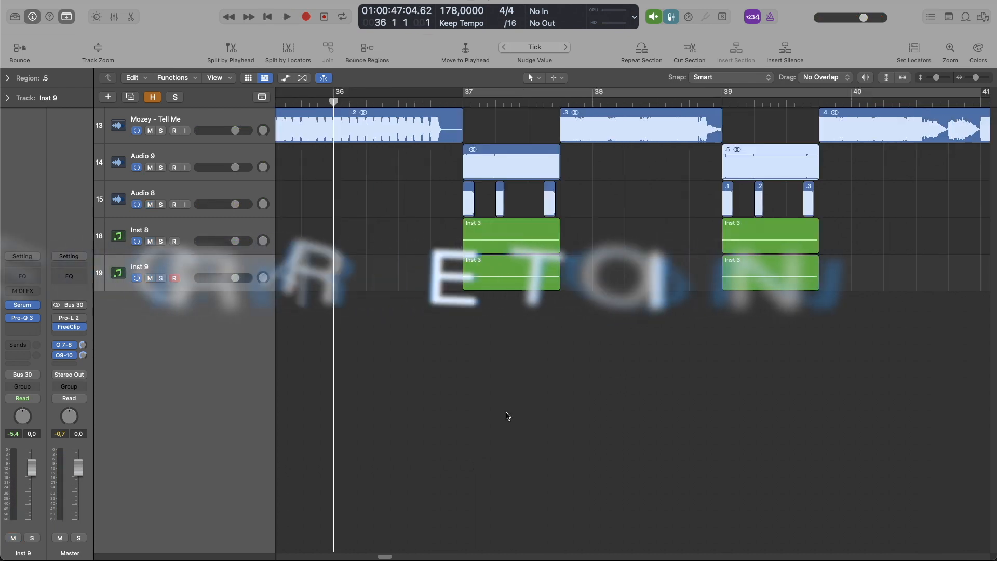
key(space)
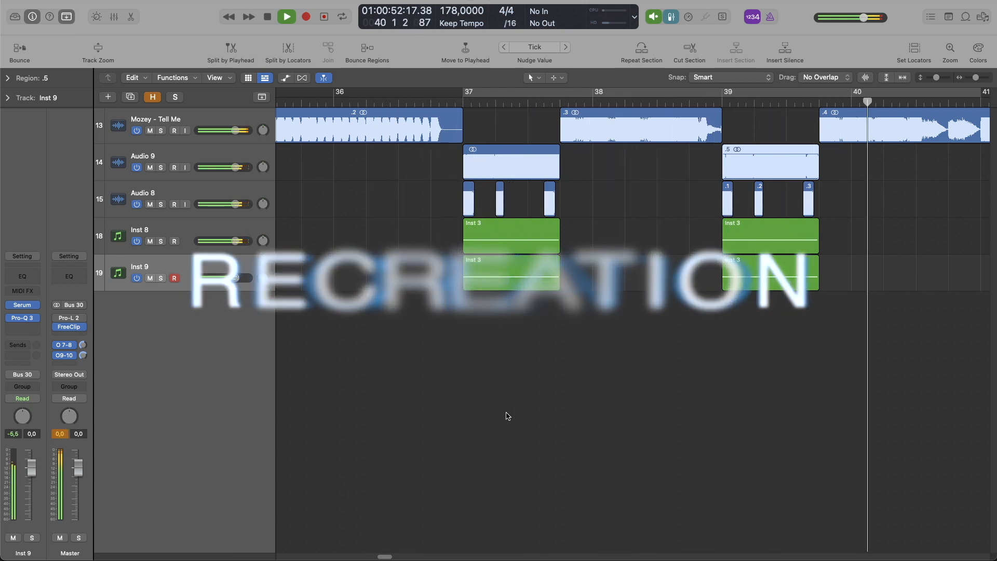
key(space)
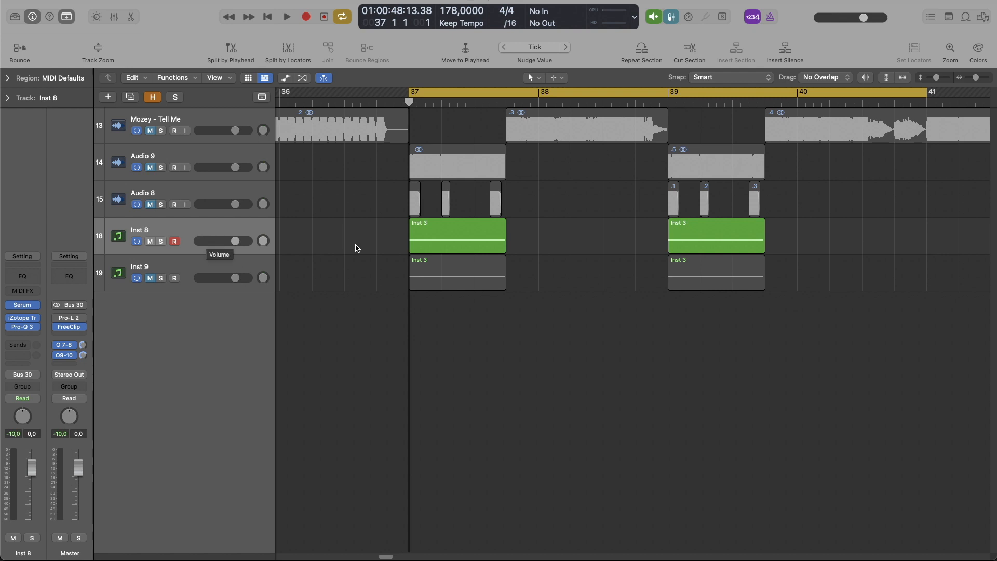
Step: In the Inst 8 track's Serum, load the Analog_BD_Sin wavetable into oscillator A and set its octave to -2
mouse_move(23, 308)
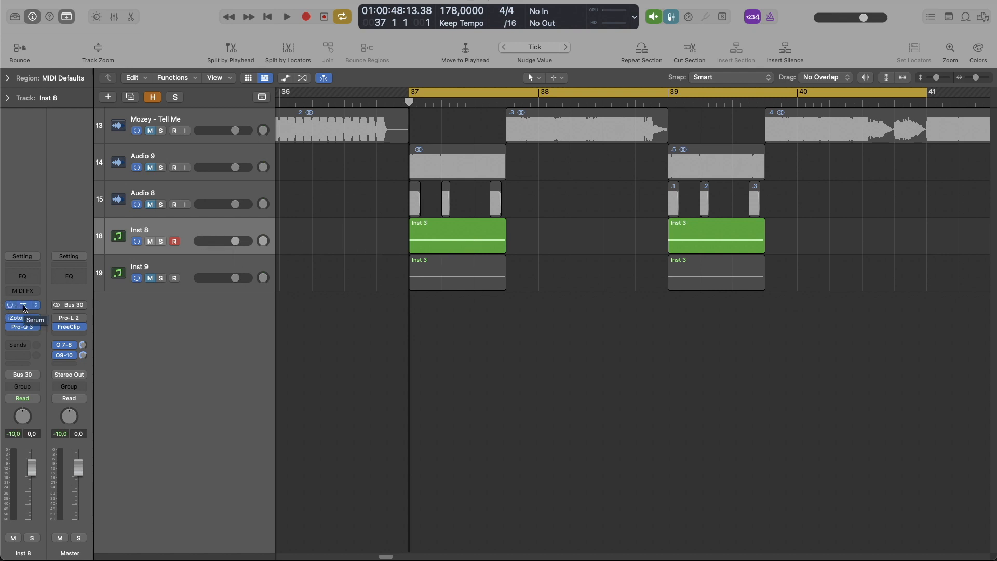
click(23, 306)
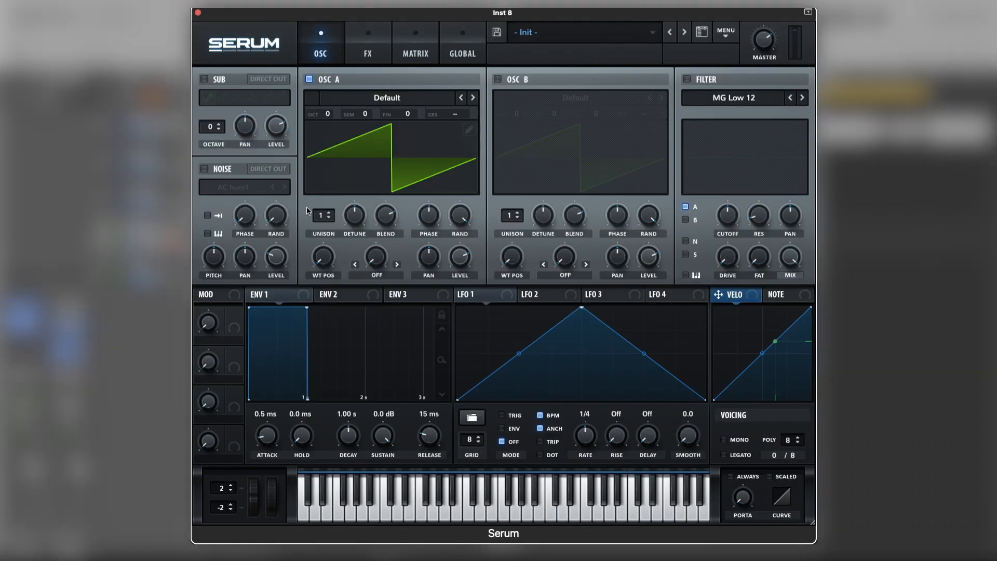
click(386, 98)
mouse_move(387, 109)
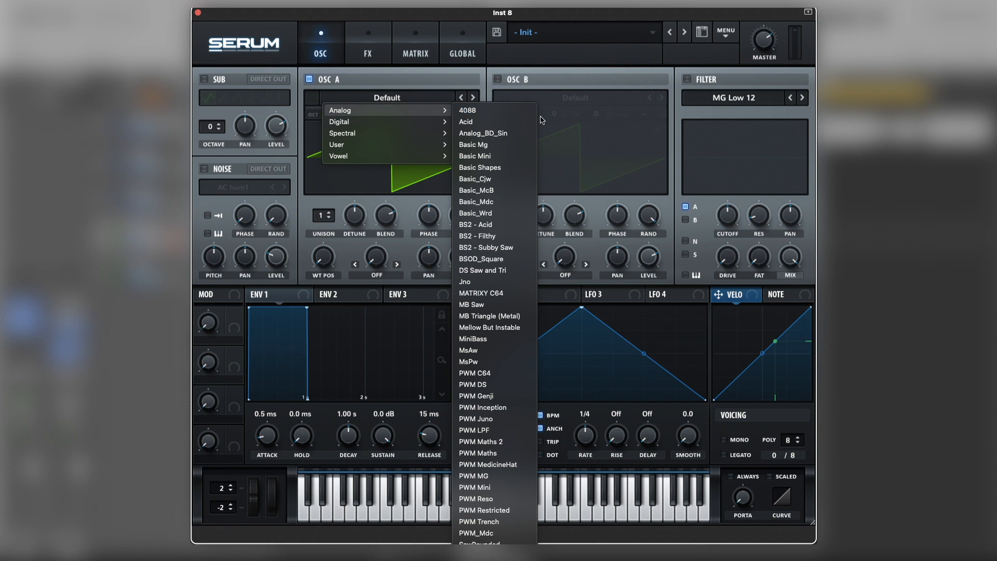
click(496, 136)
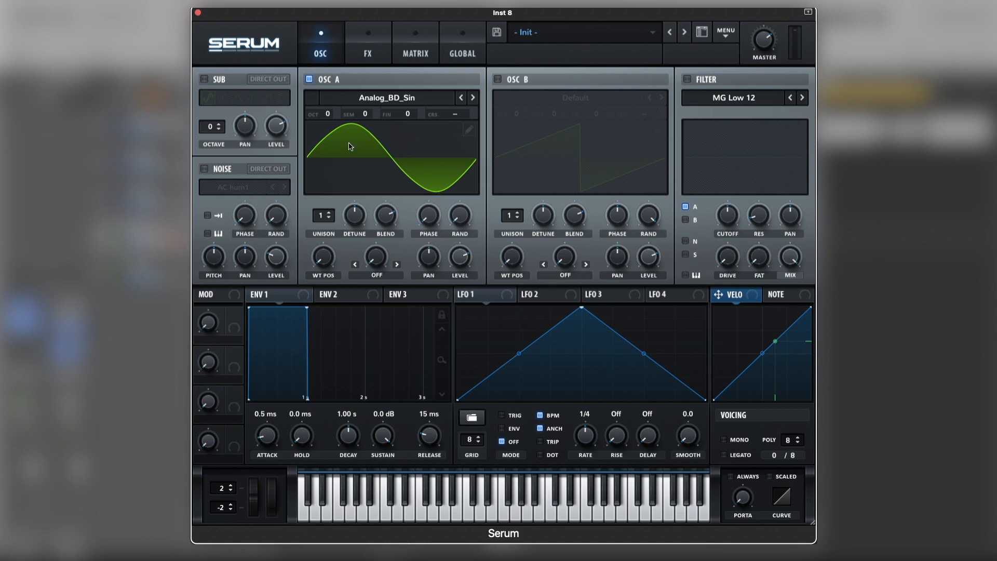
mouse_move(328, 116)
drag(327, 117, 326, 149)
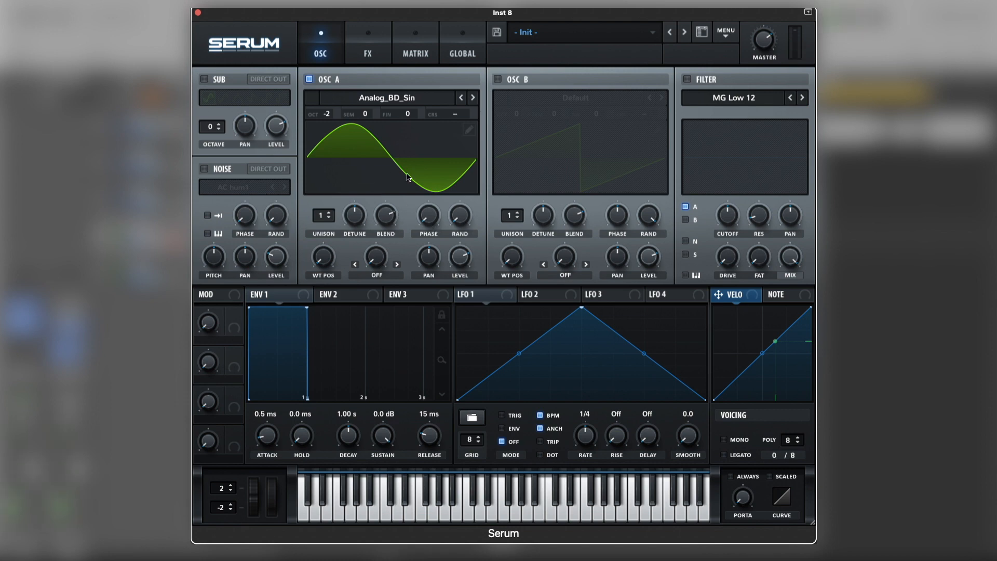
Step: Enable the noise oscillator with the BrightWhite sample, raise its level slightly and audition the sound
click(204, 169)
click(231, 187)
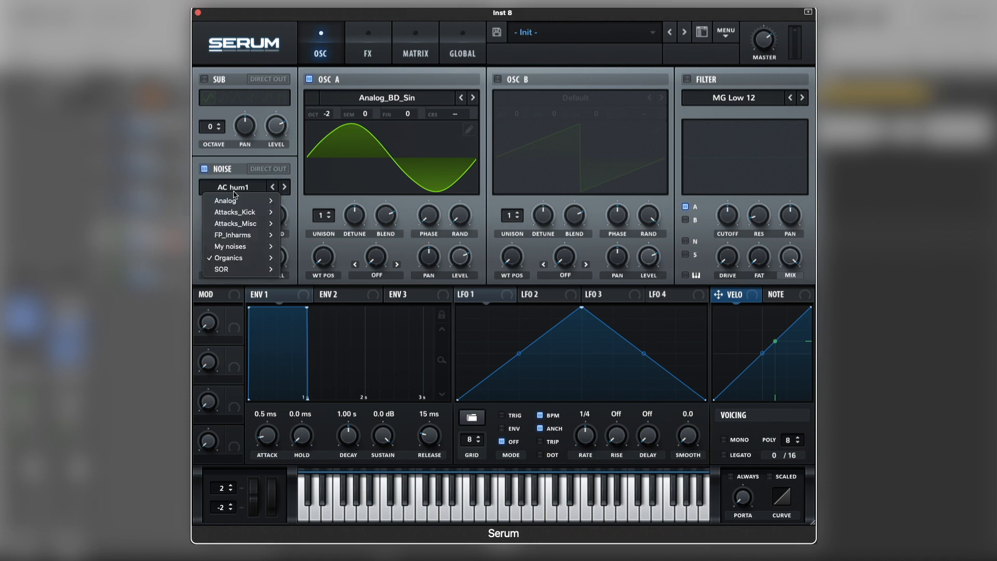
click(299, 236)
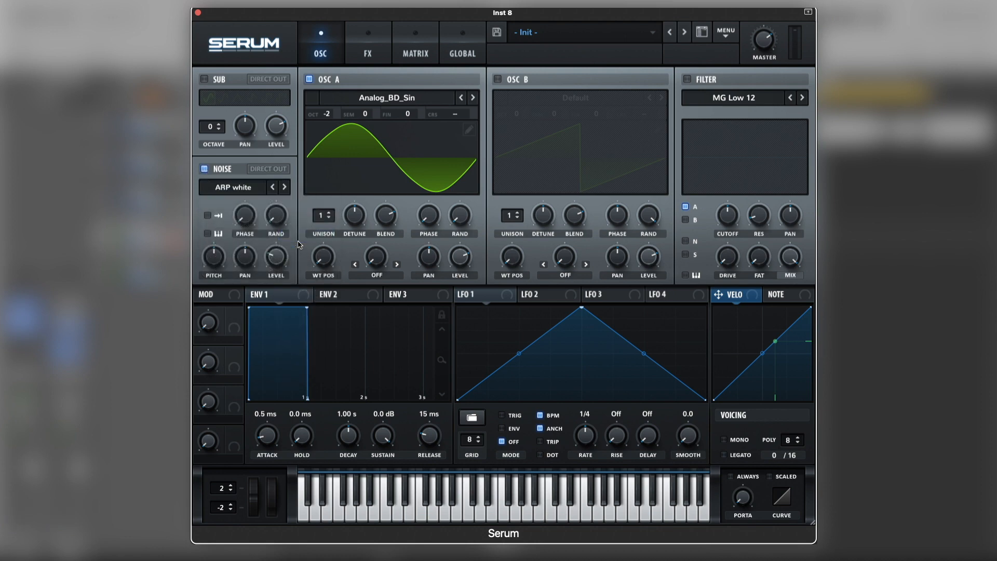
click(285, 187)
drag(279, 259, 284, 253)
key(space)
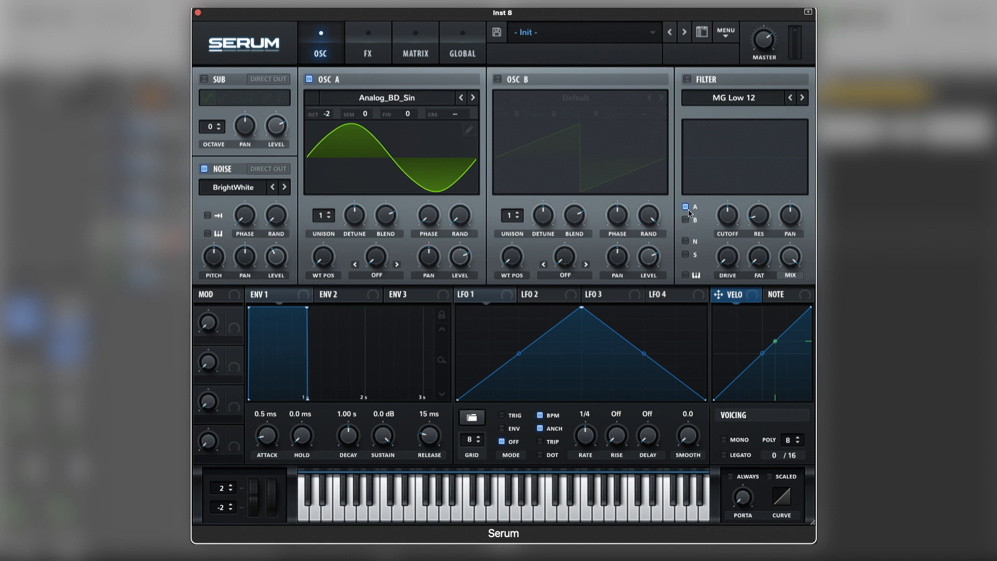
Step: Enable a High 24 filter on the noise oscillator only, and raise its cutoff and drive
click(687, 79)
click(746, 98)
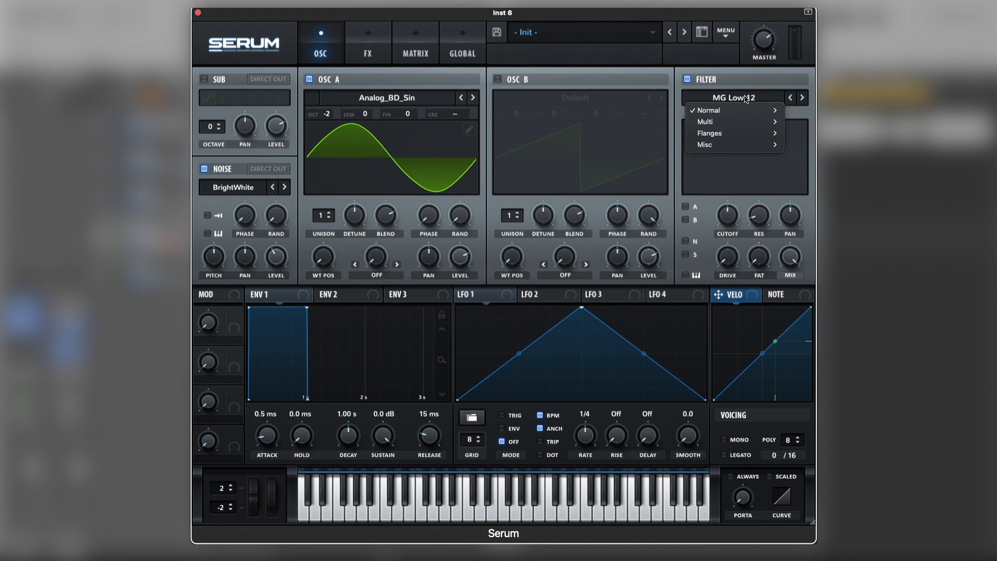
mouse_move(750, 111)
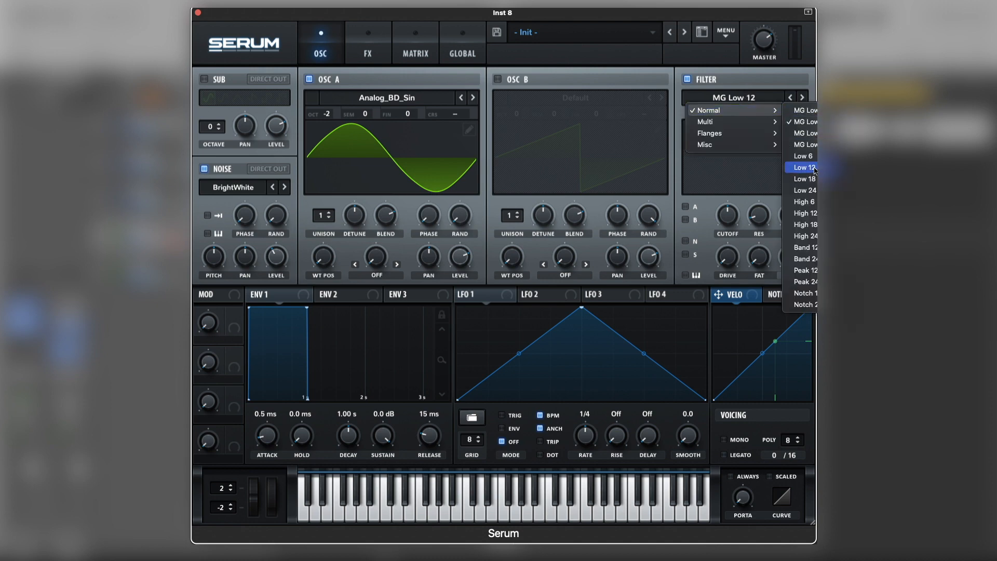
click(805, 236)
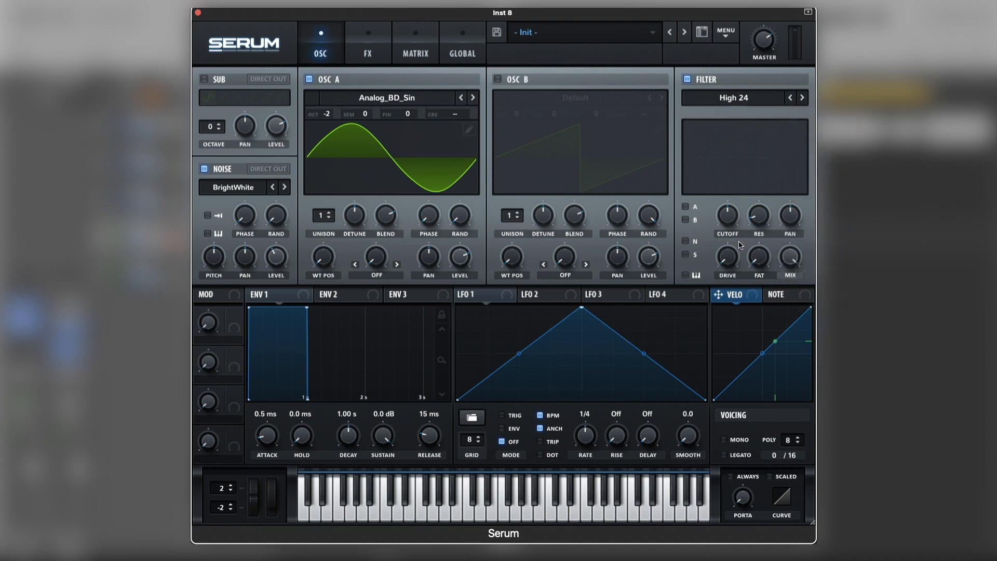
click(685, 241)
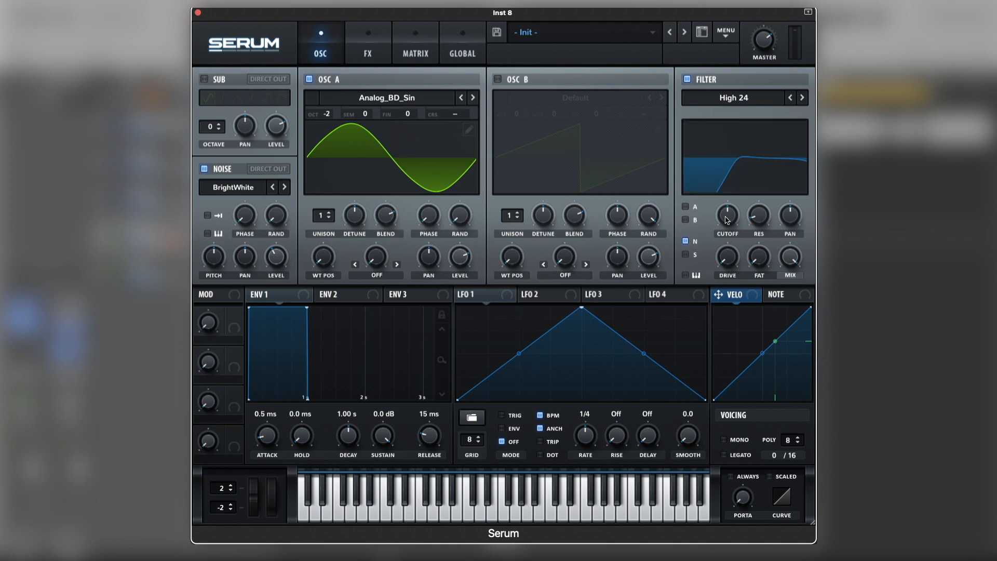
mouse_move(730, 229)
mouse_down()
mouse_move(733, 204)
mouse_move(734, 220)
mouse_up()
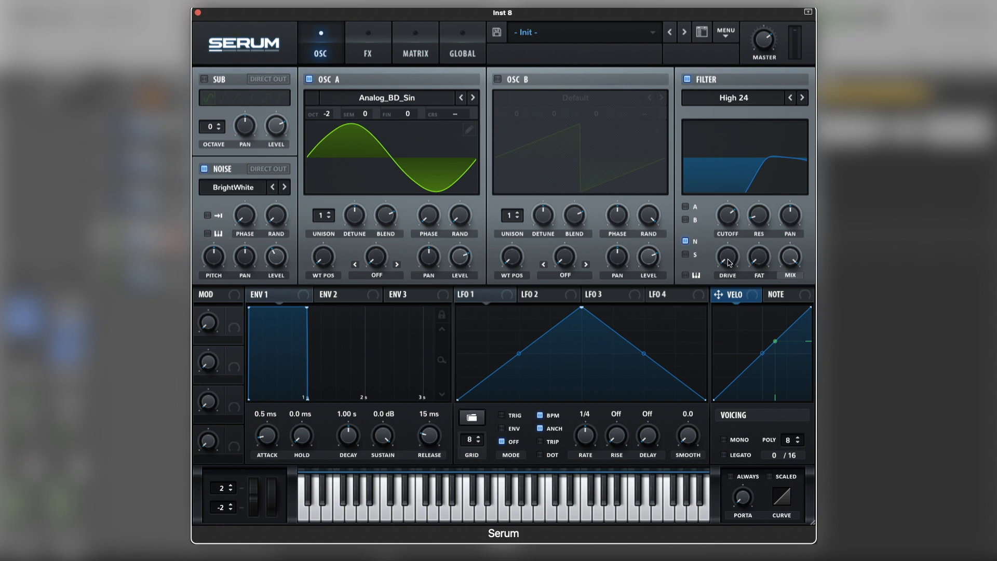
drag(731, 260, 734, 239)
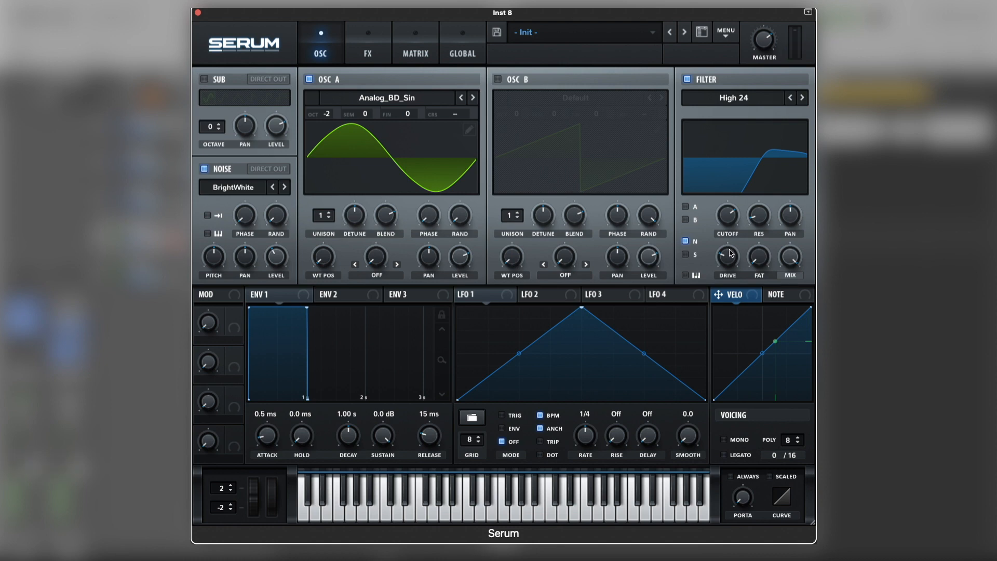
Step: Add Serum's Tube distortion effect and turn its drive up to maximum
click(369, 45)
click(206, 105)
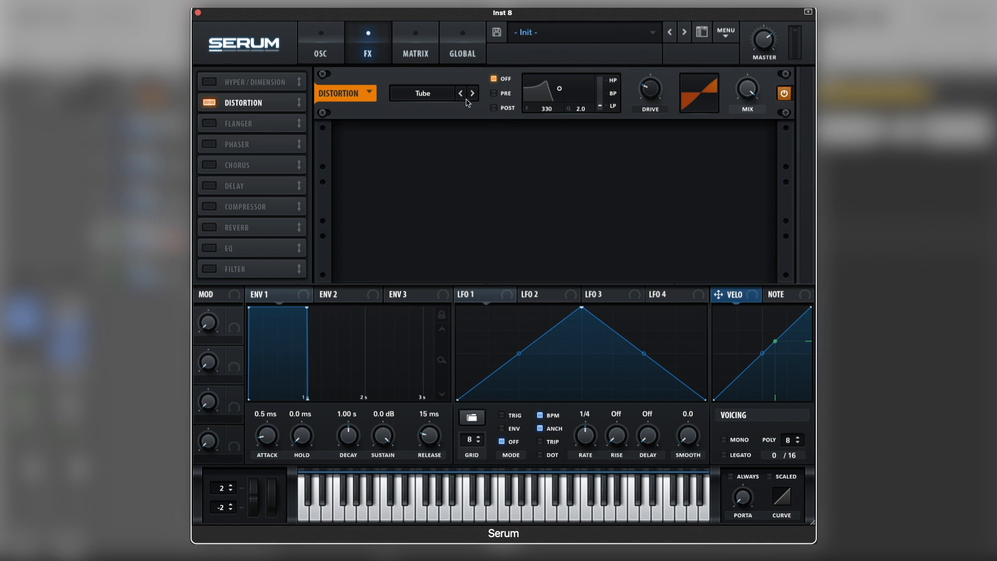
mouse_move(653, 93)
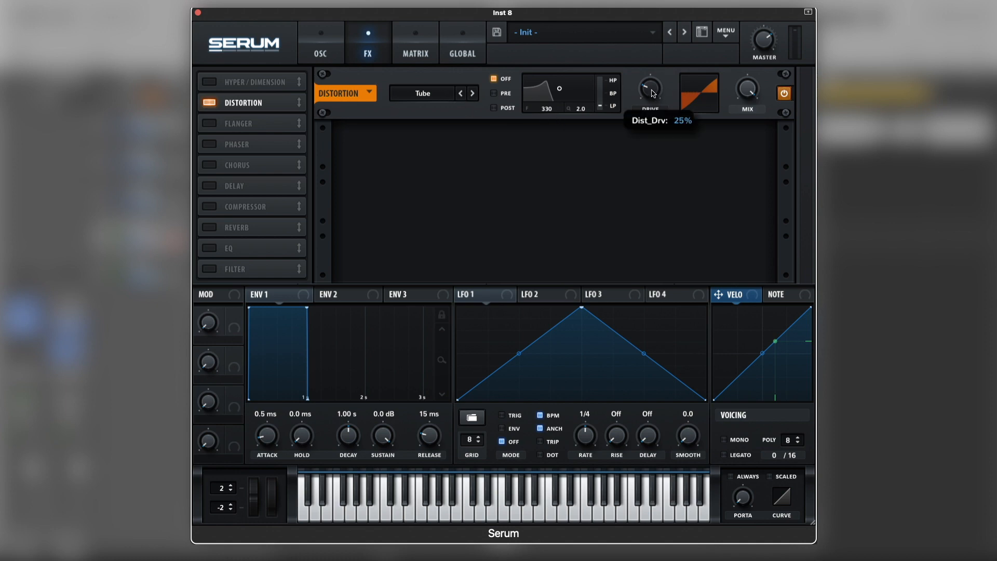
drag(653, 93, 653, 70)
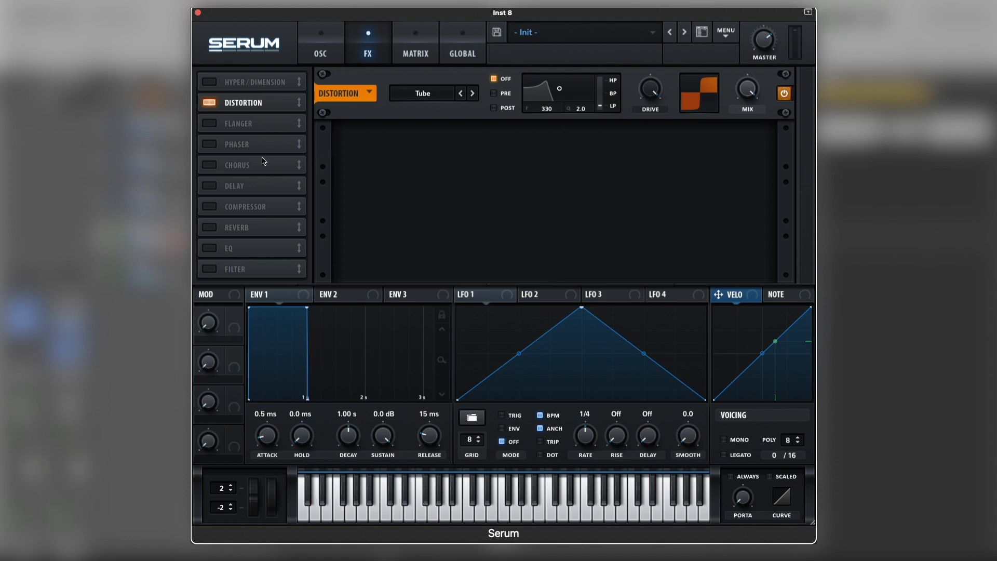
Step: Add a chorus effect with its rate at minimum, the filter set to HPF, and depth and mix reduced
click(210, 165)
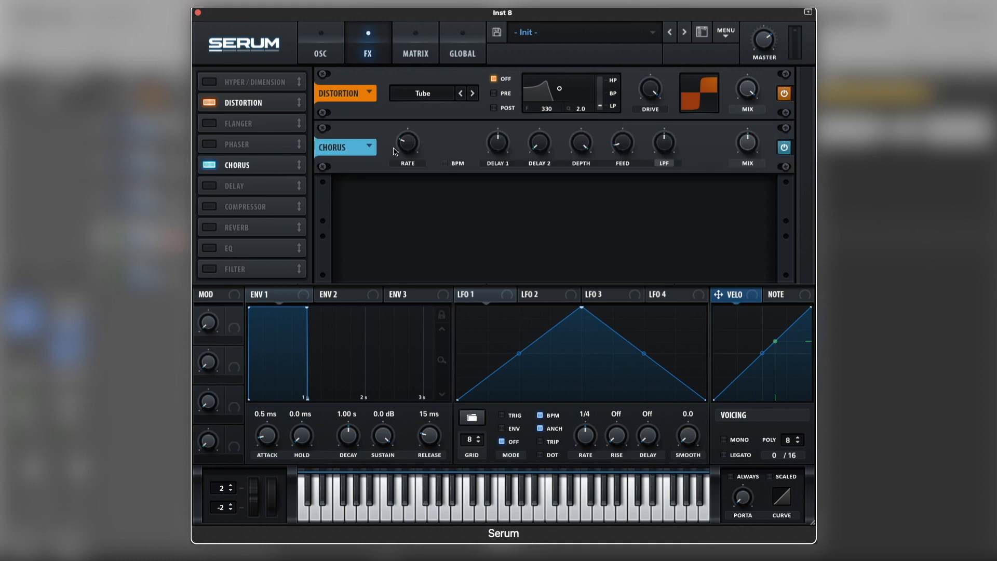
drag(413, 148, 403, 240)
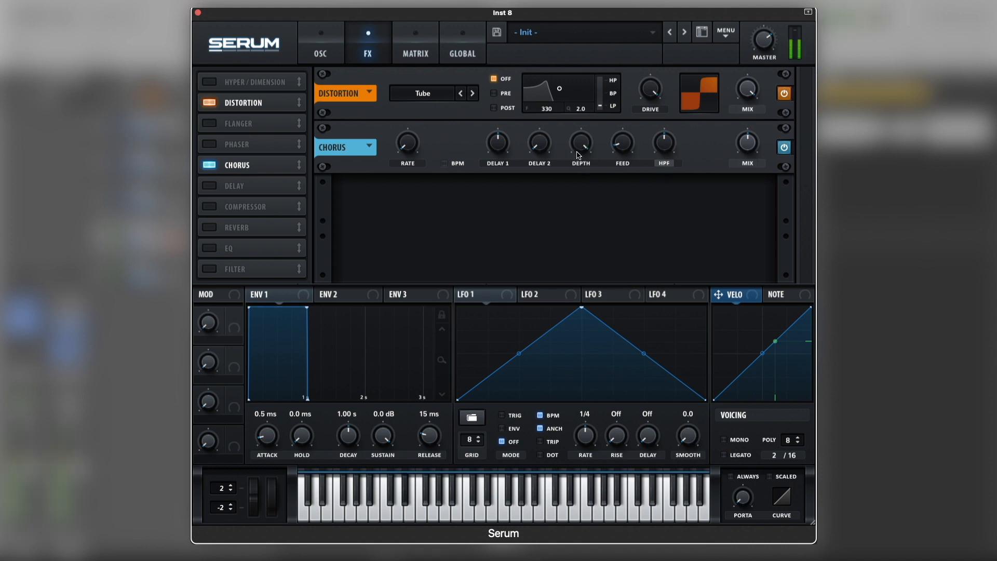
mouse_move(578, 155)
mouse_down()
mouse_move(578, 166)
mouse_move(584, 151)
mouse_up()
mouse_move(752, 154)
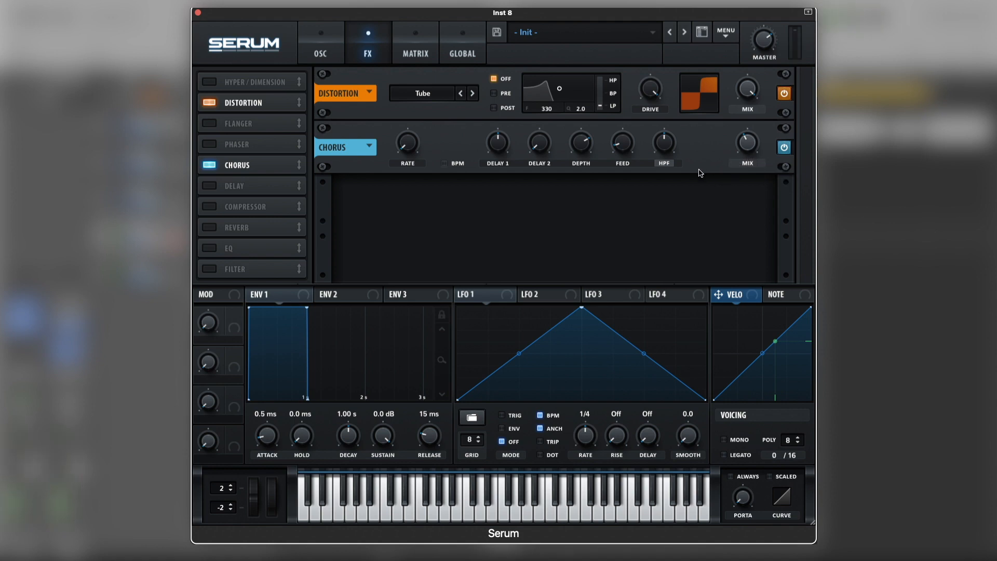
Step: Add a multiband compressor, raise its low and high bands while auditioning, and close Serum
click(211, 207)
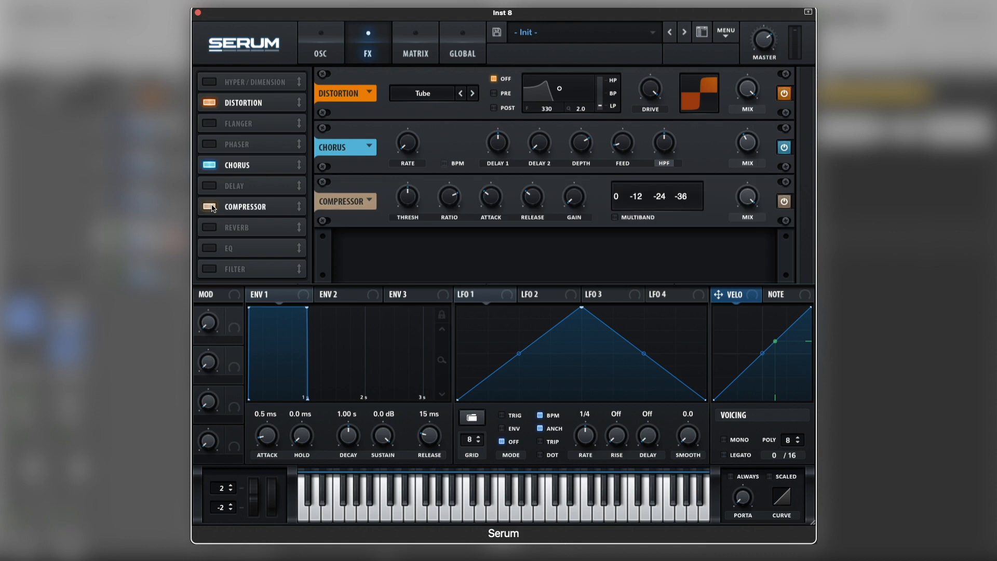
click(615, 217)
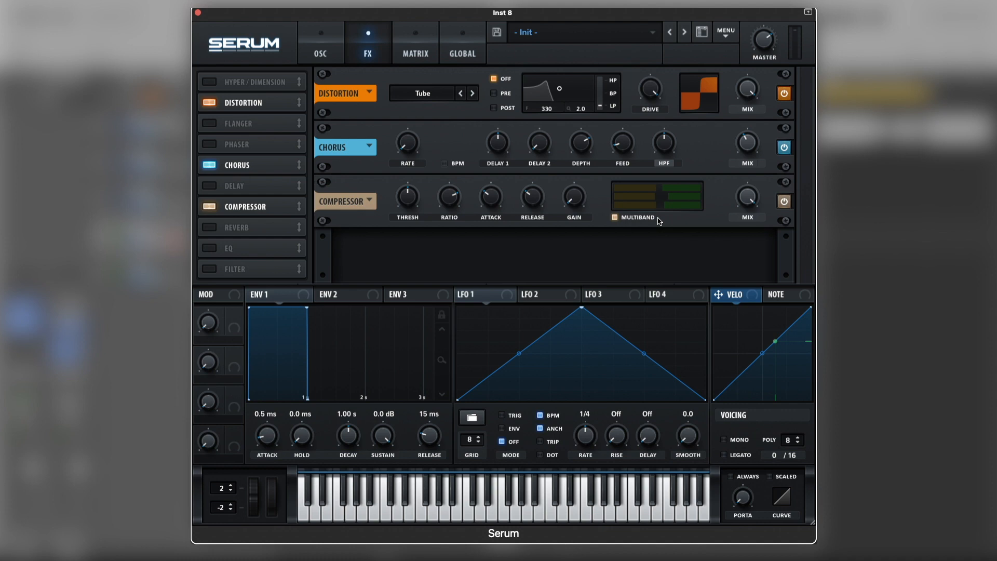
key(space)
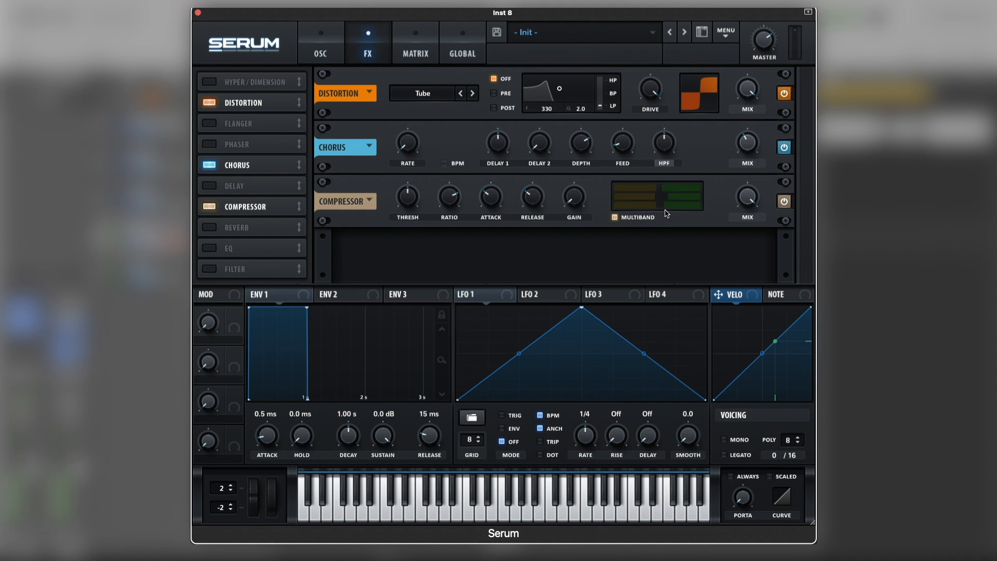
drag(658, 205, 767, 200)
key(space)
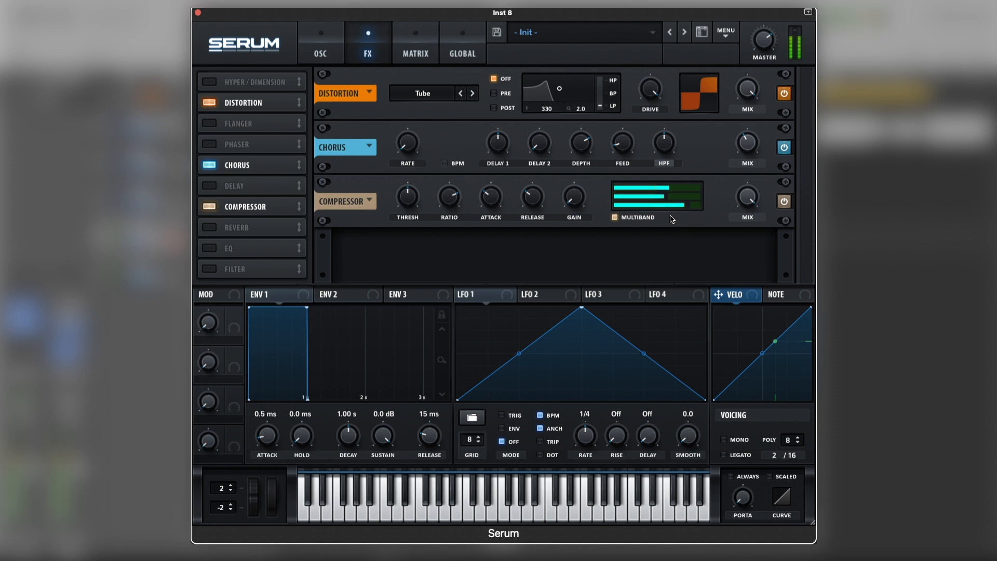
drag(663, 188, 685, 185)
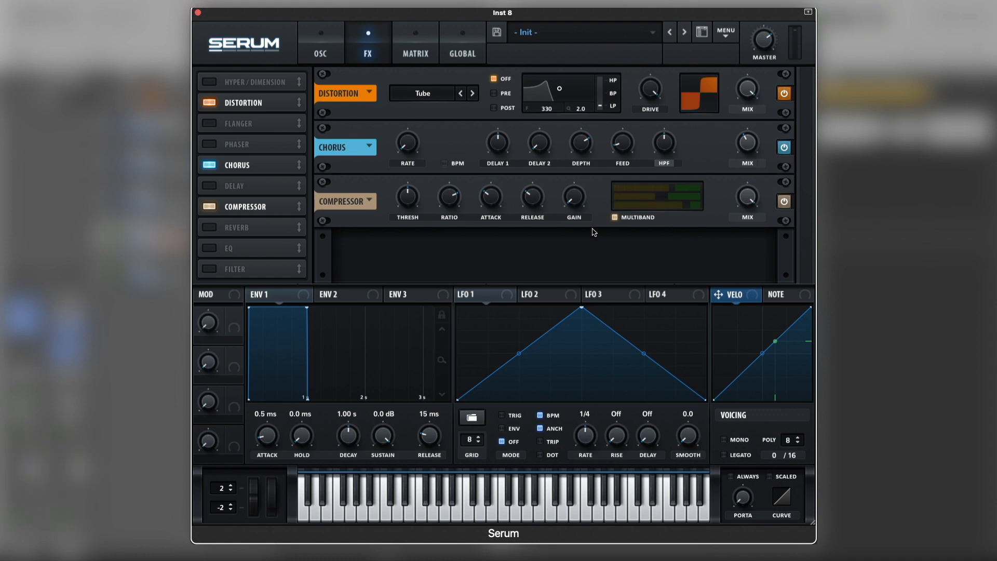
click(319, 50)
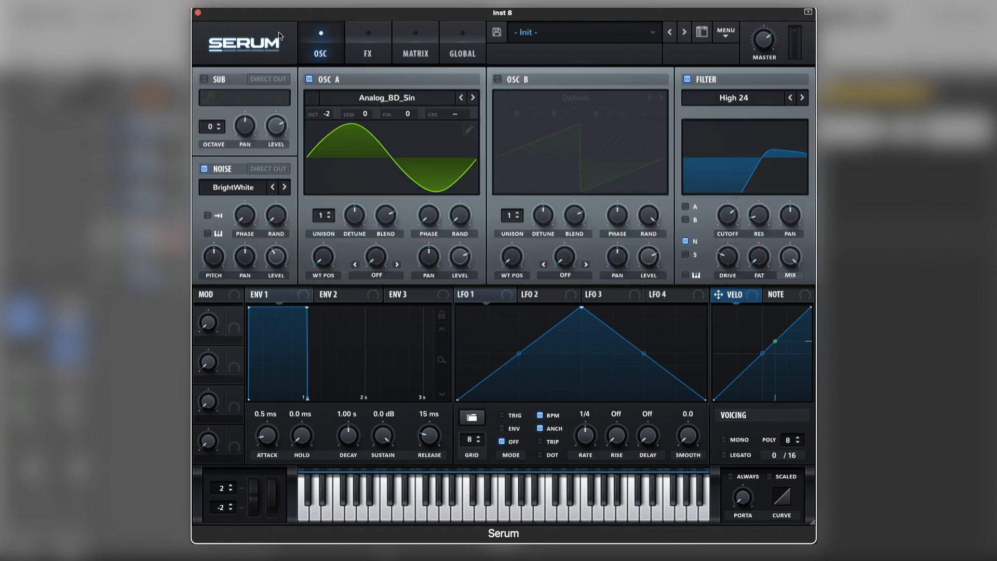
click(198, 12)
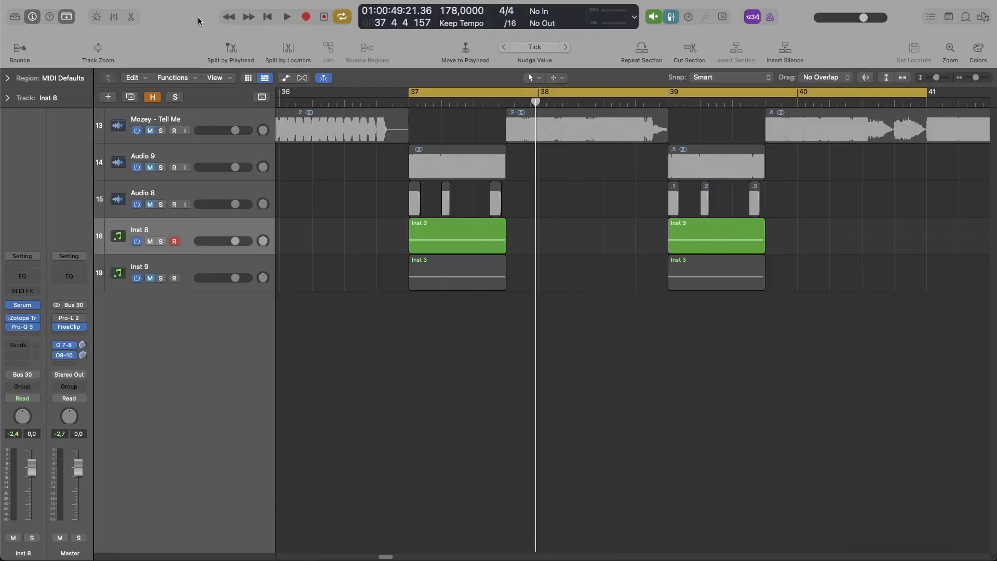
Step: In iZotope Trash 2 on Inst 8, choose Tape Saturation for stage 1, bend the shaping curve steeply upward and audition it
click(27, 318)
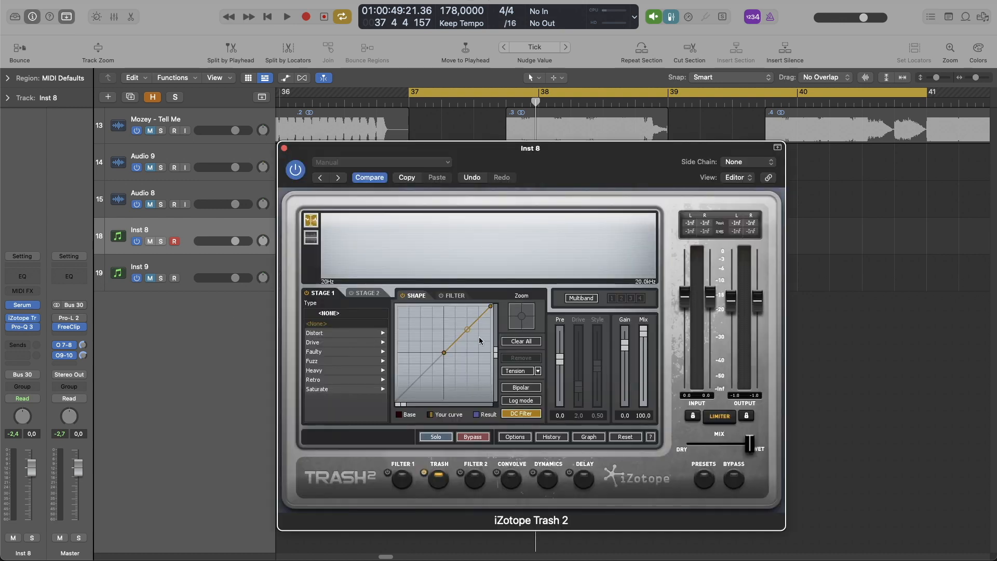
click(346, 390)
click(327, 390)
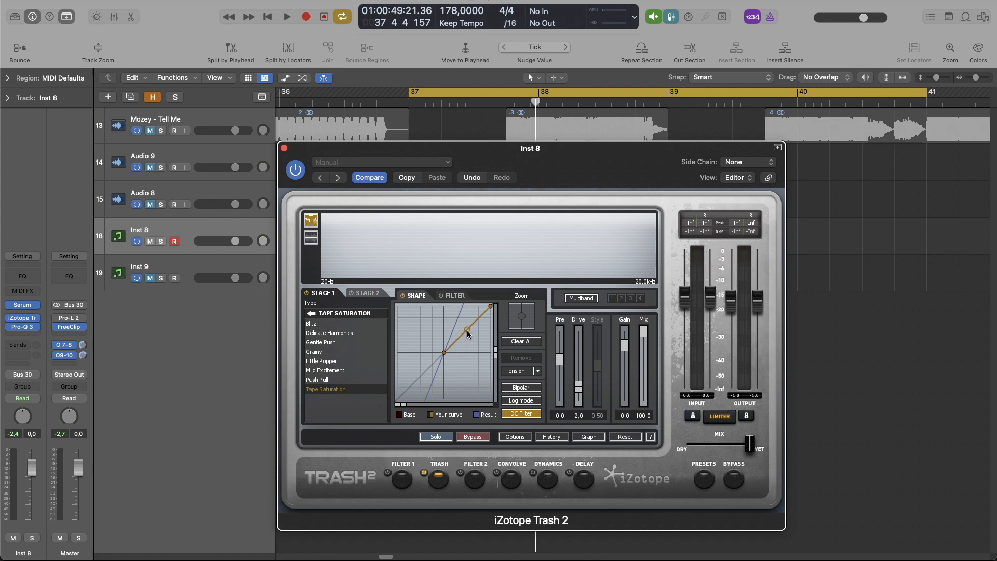
drag(466, 328, 464, 308)
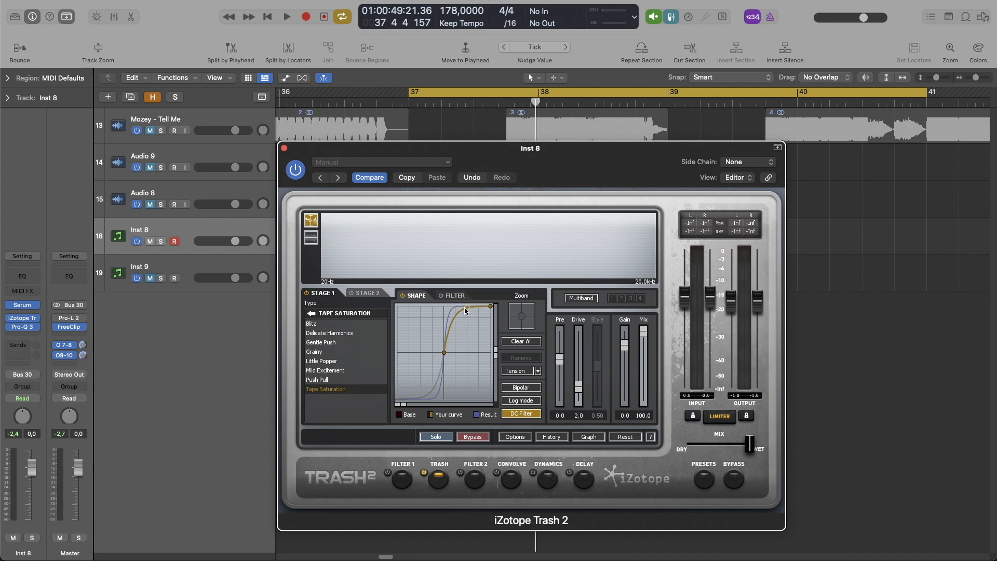
key(space)
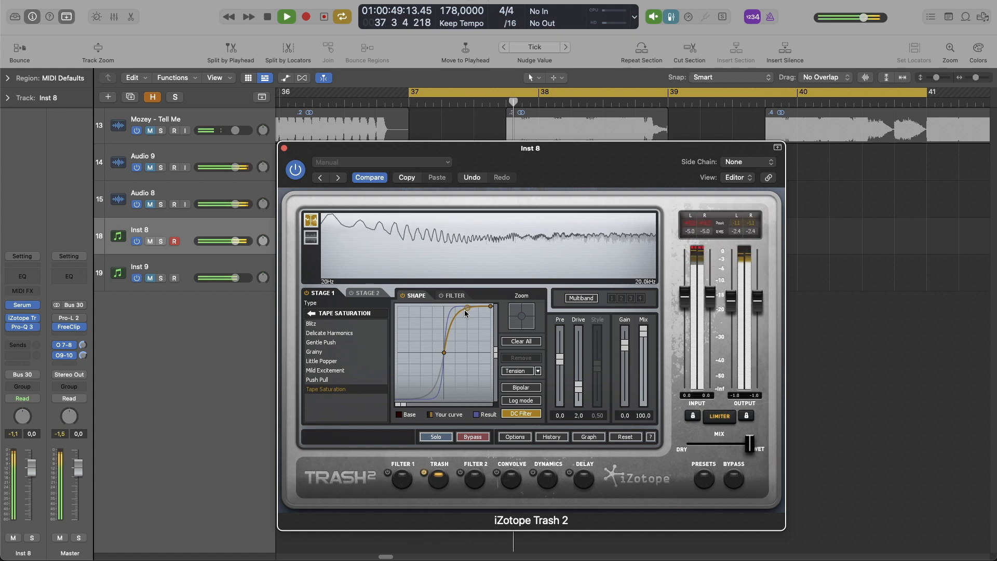
Step: Lower Trash 2's output level to -2.2 dB, audition the bass, and close the plug-in
key(space)
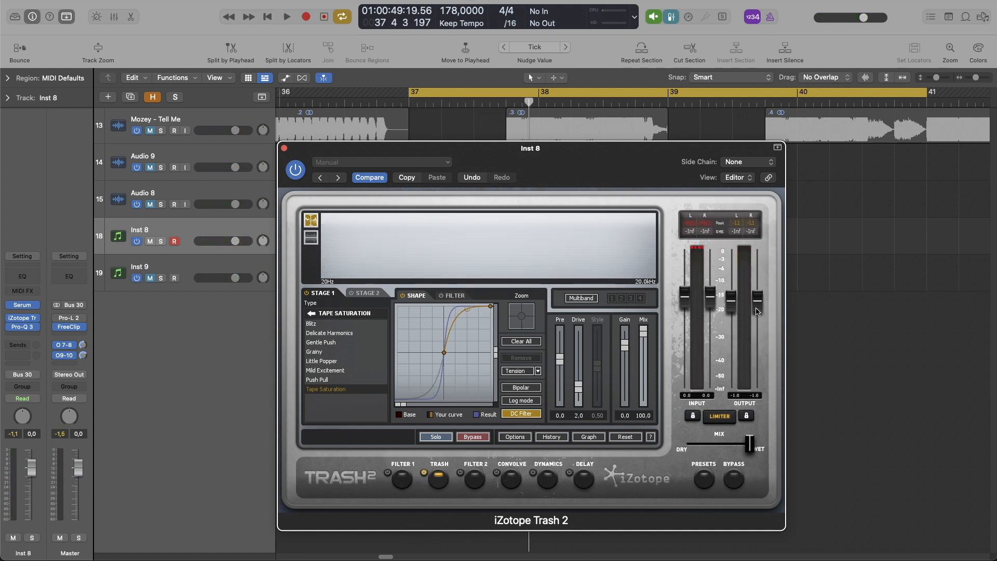
drag(757, 311, 733, 316)
key(space)
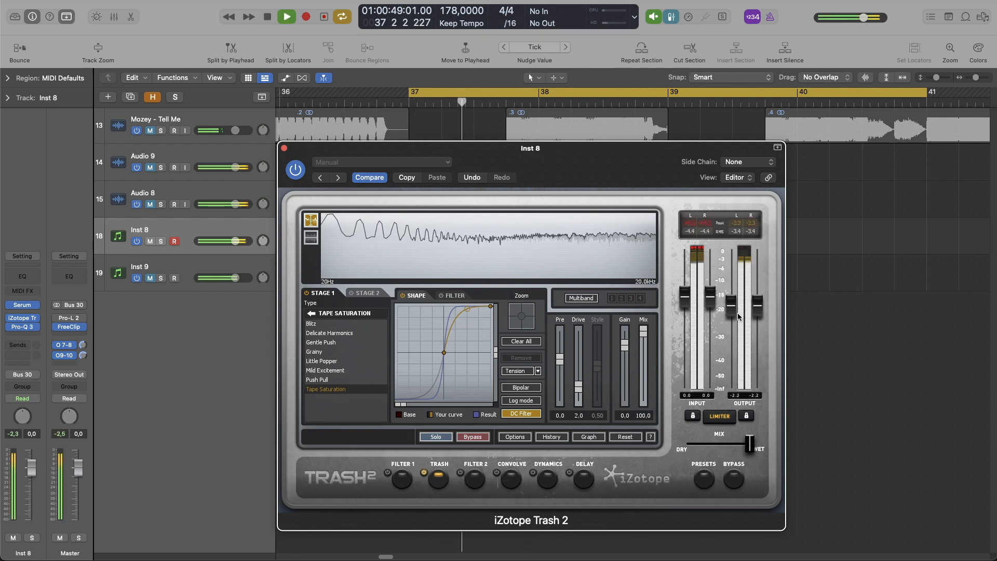
key(space)
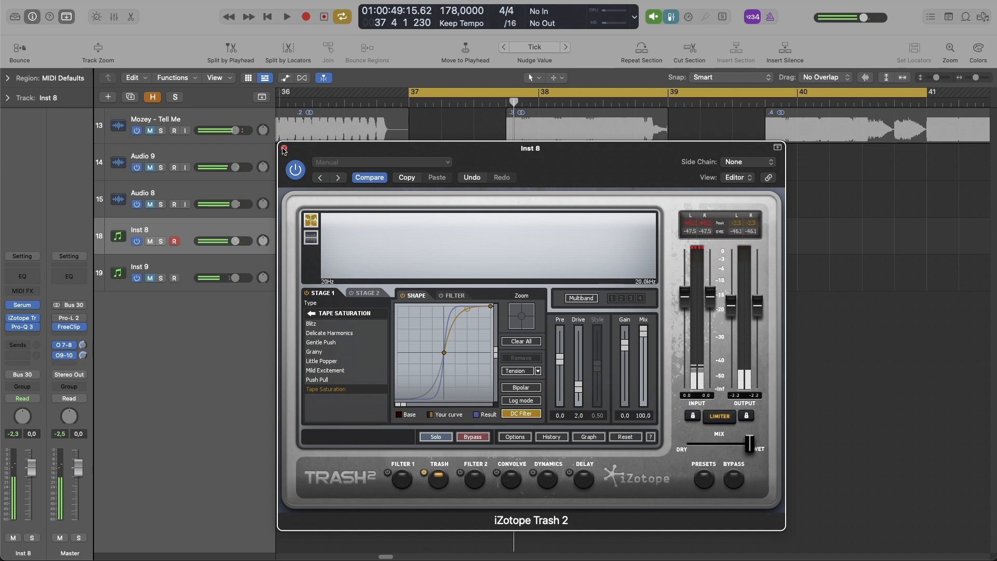
click(284, 149)
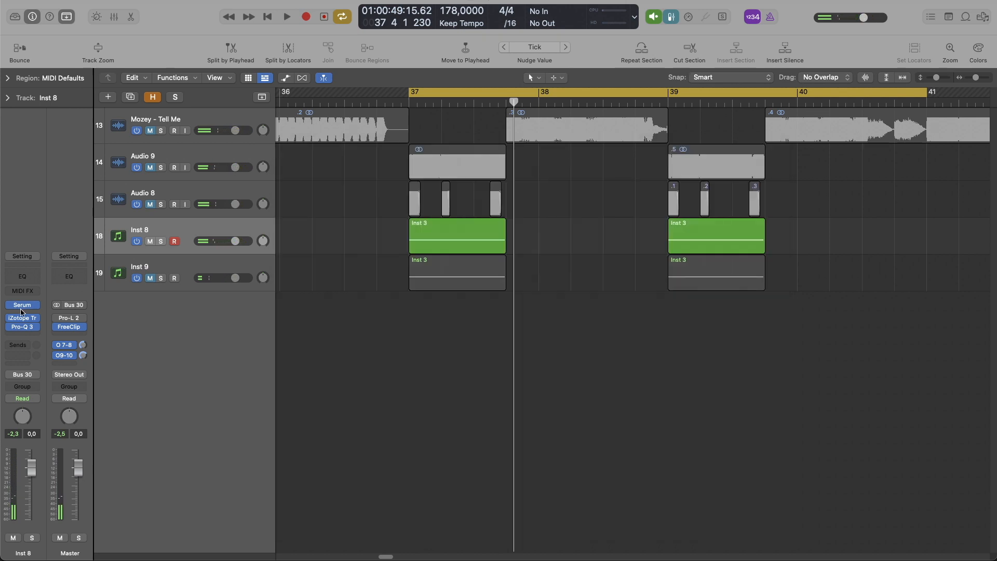
Step: In Pro-Q 3 on Inst 8, add a bell band with a 96 dB/oct slope and -30 dB gain
click(23, 327)
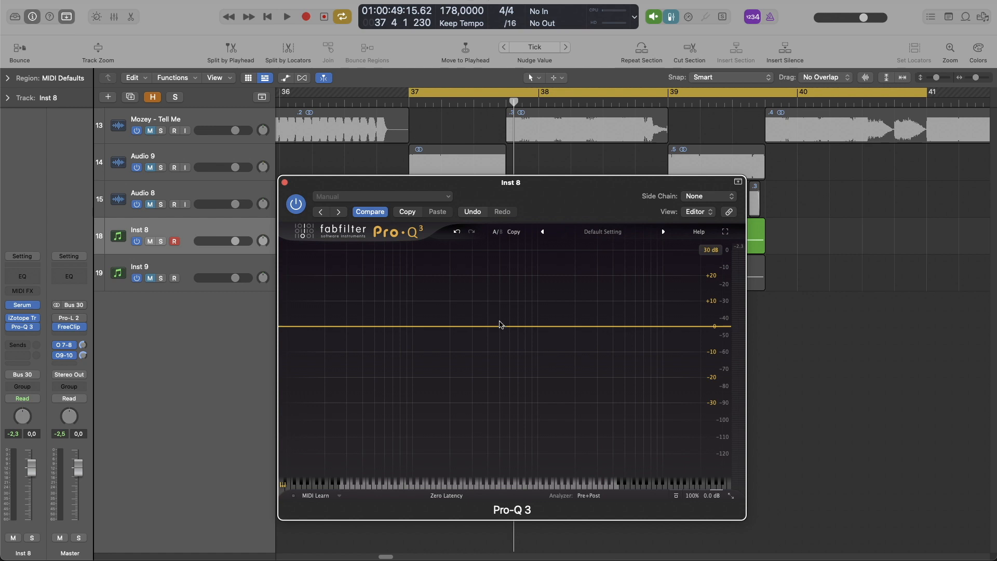
click(504, 326)
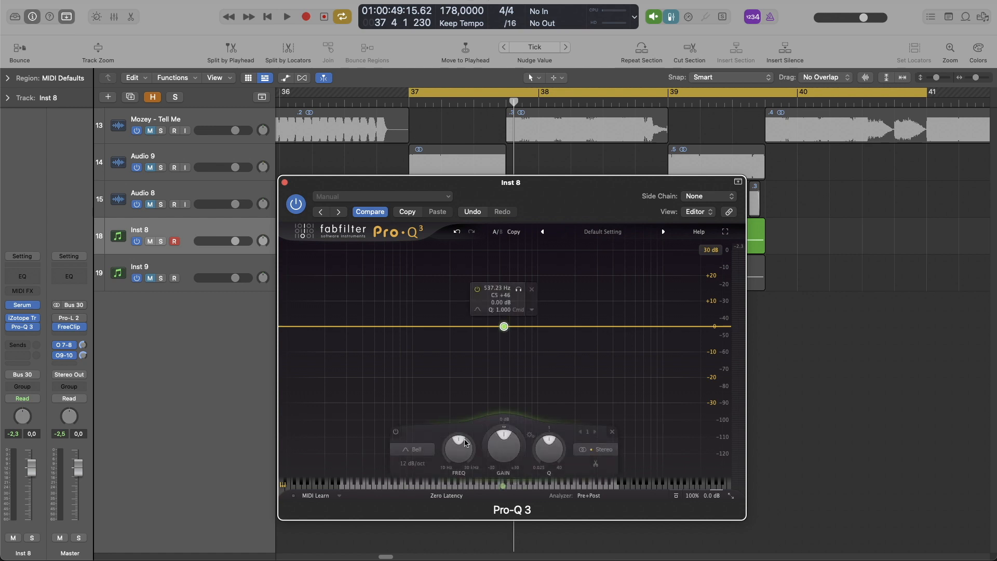
click(413, 463)
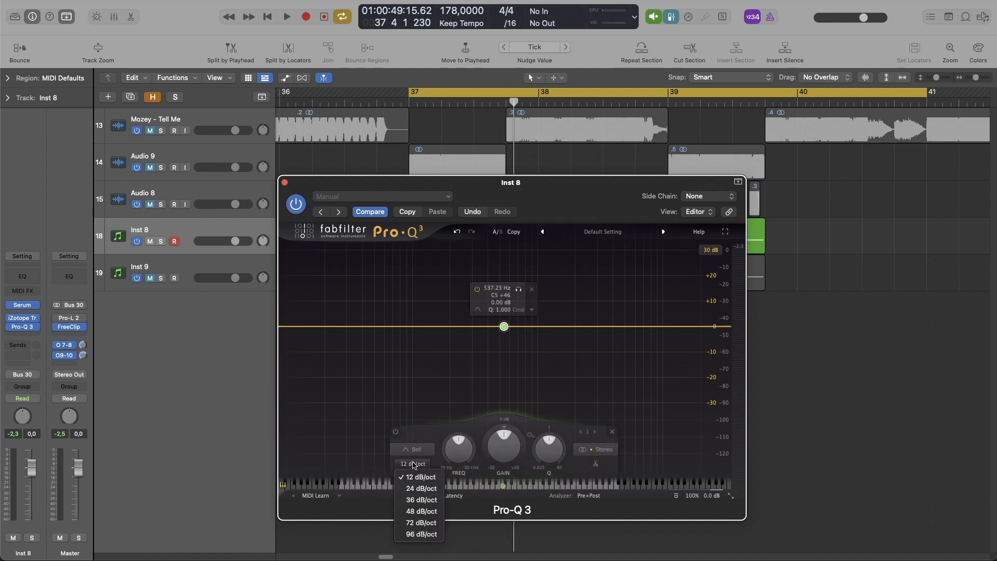
click(421, 534)
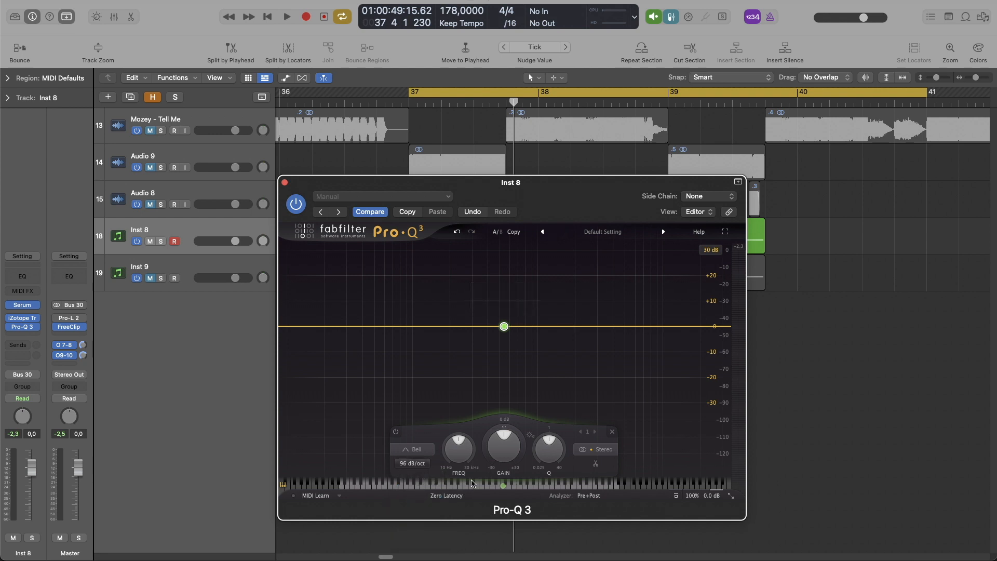
drag(507, 443, 507, 520)
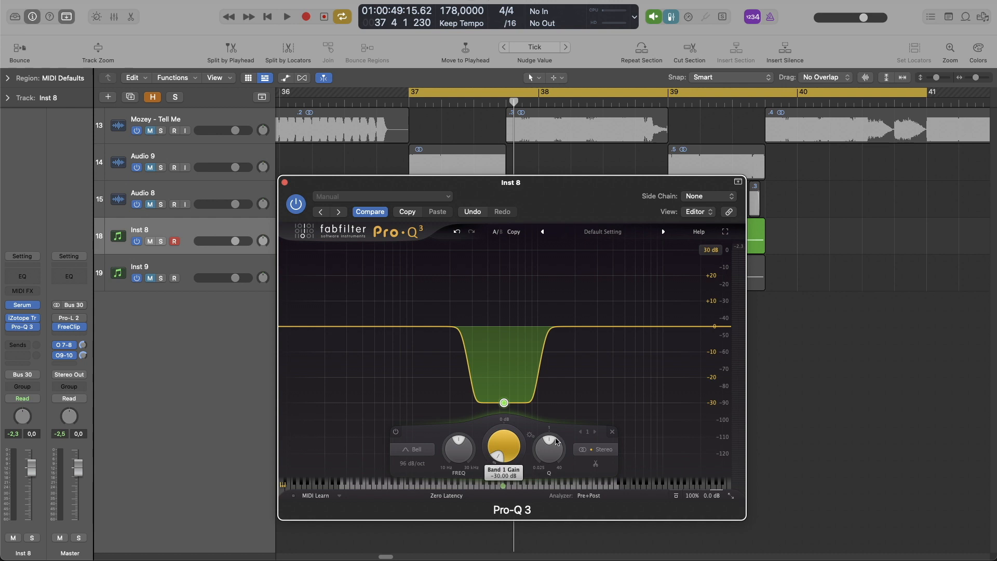
Step: Widen the EQ band's Q, move its frequency to about 514 Hz, audition the cut, and close Pro-Q 3
drag(552, 447, 542, 488)
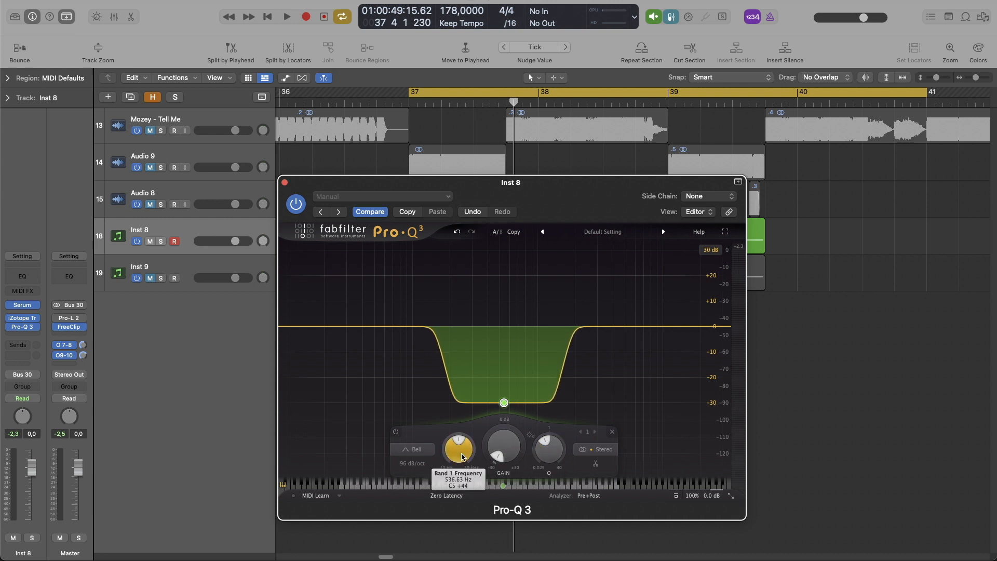
drag(463, 456, 463, 460)
key(space)
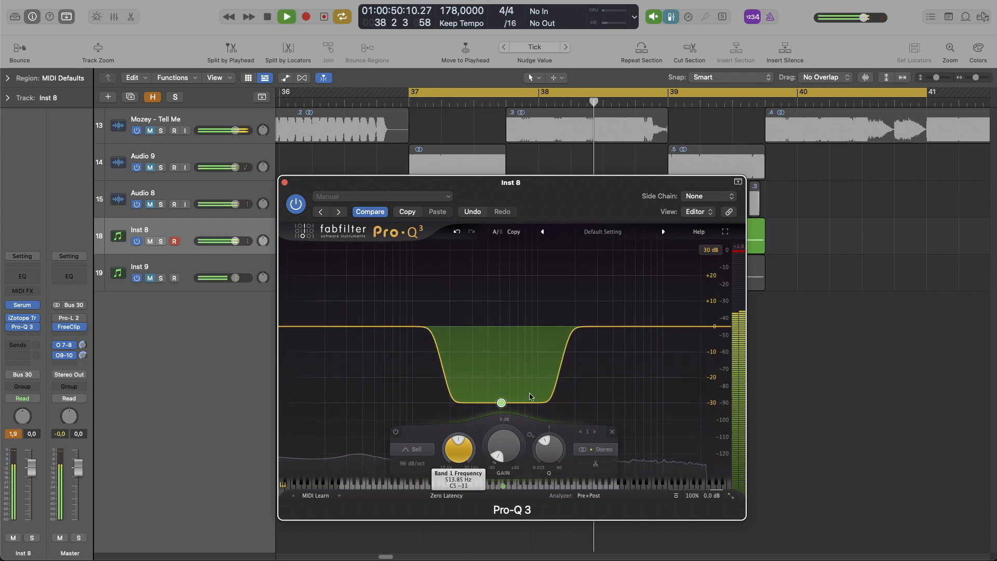
key(space)
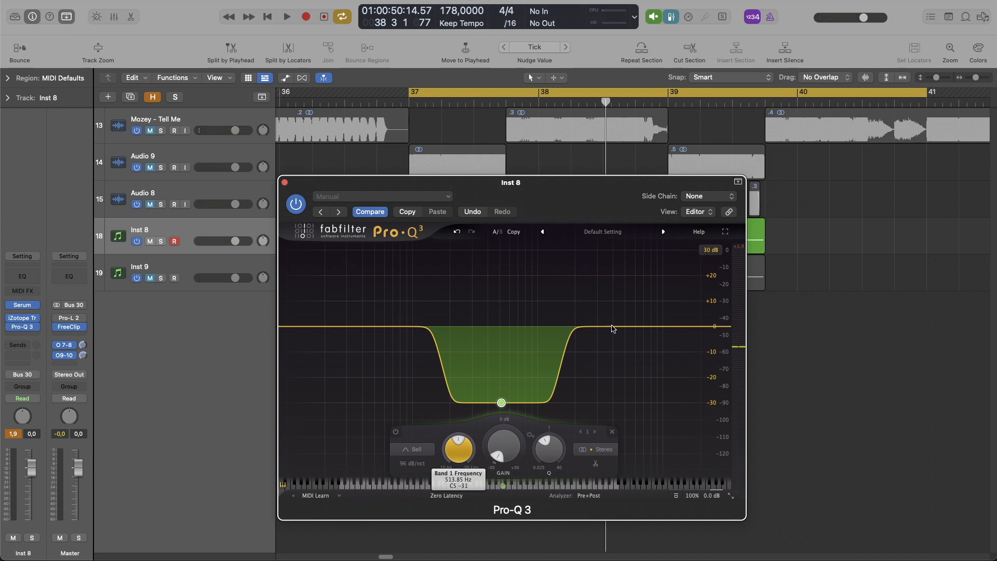
key(space)
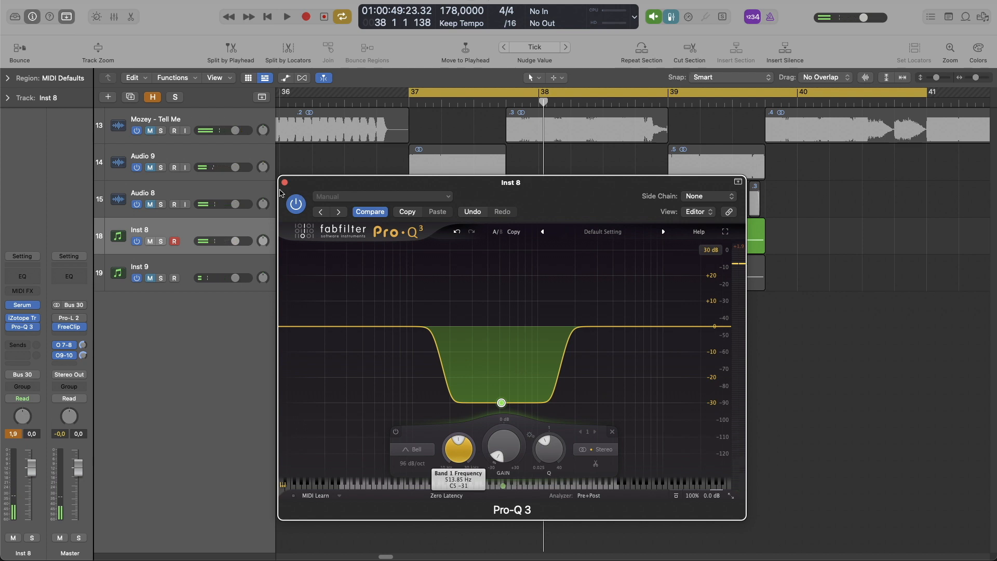
click(285, 182)
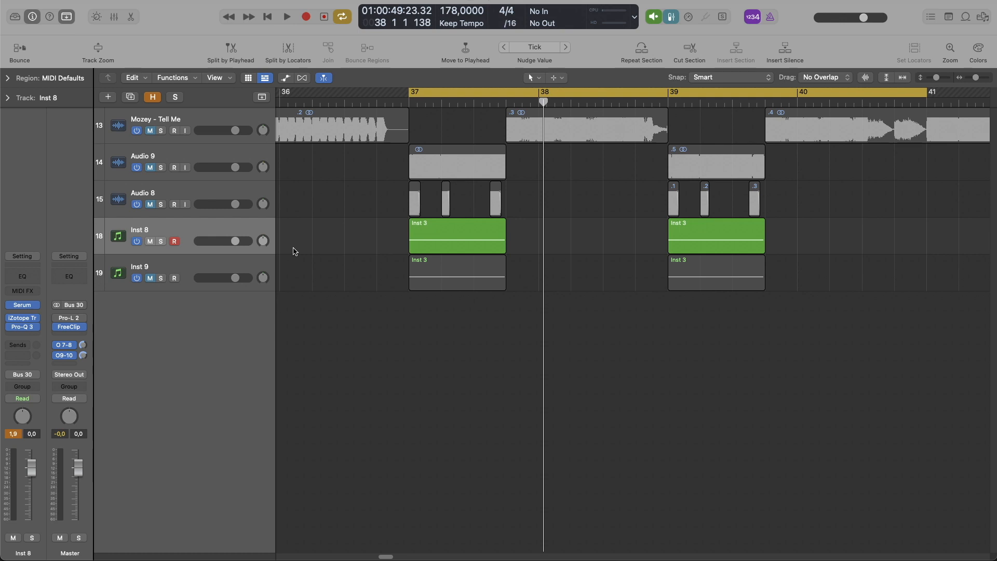
Step: Open Serum on the Inst 9 track and load the Analog_BD_Sin wavetable into oscillator A
click(218, 269)
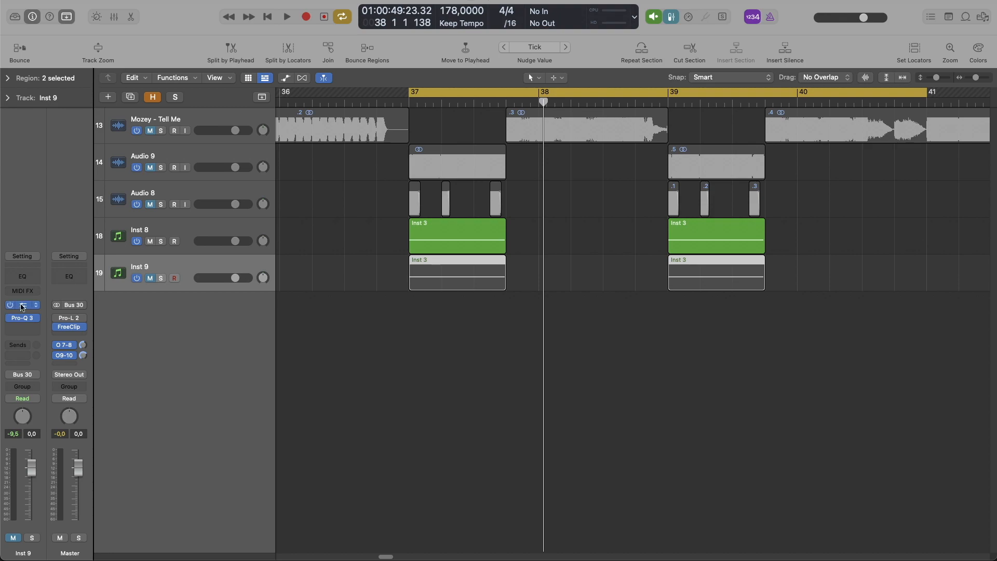
click(22, 306)
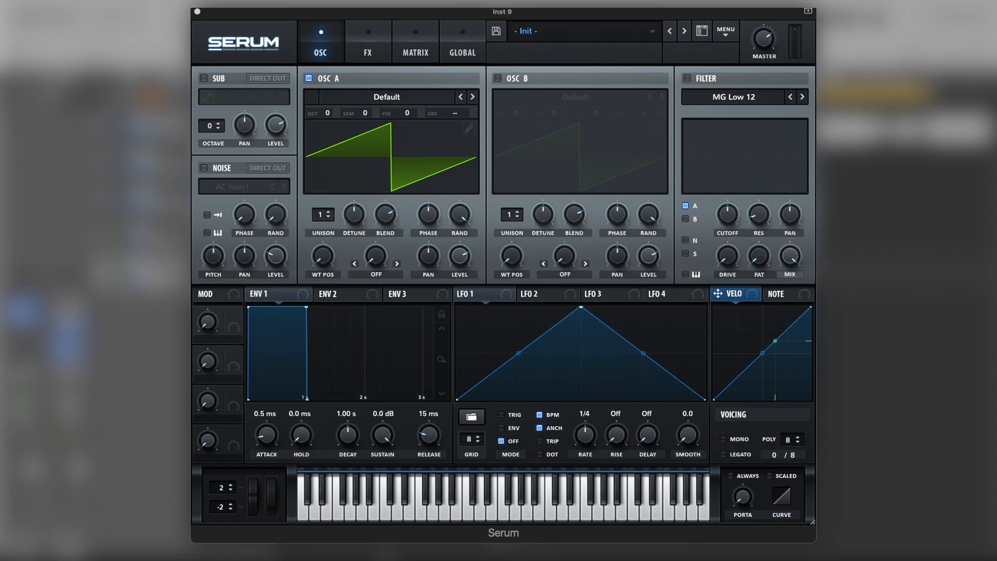
click(381, 102)
mouse_move(384, 111)
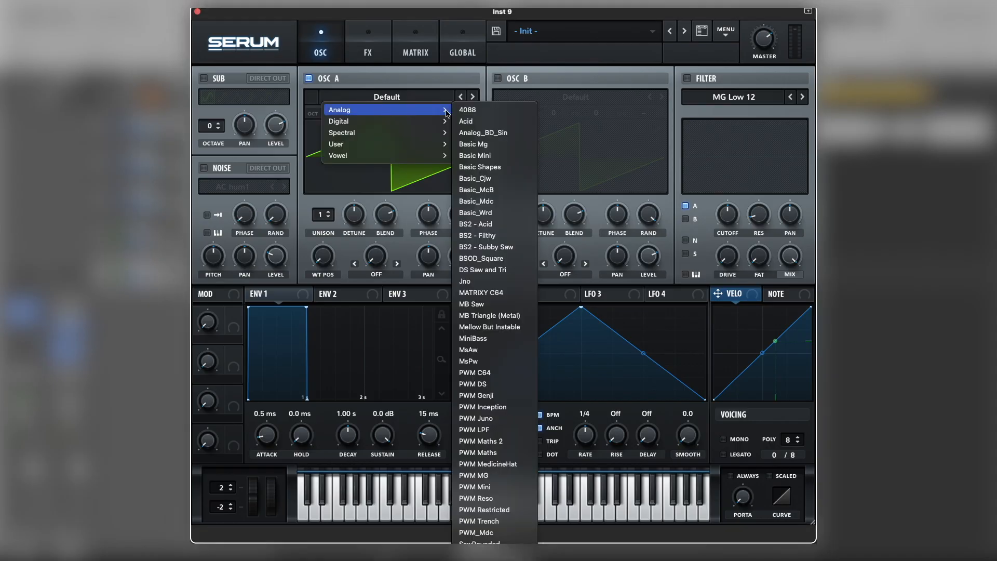
click(507, 134)
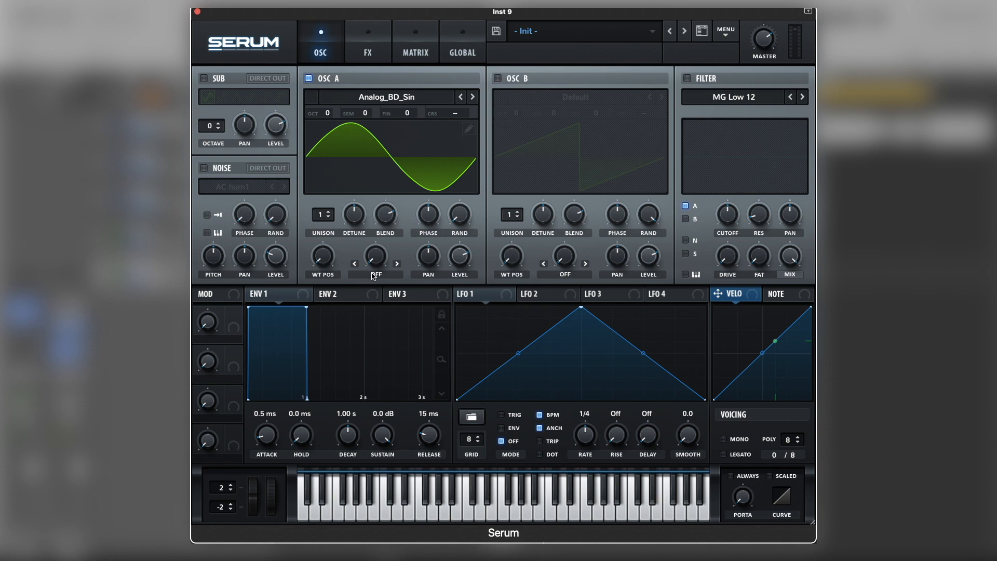
Step: Enable oscillator B and load the Basic Shapes wavetable from the Analog category
click(498, 79)
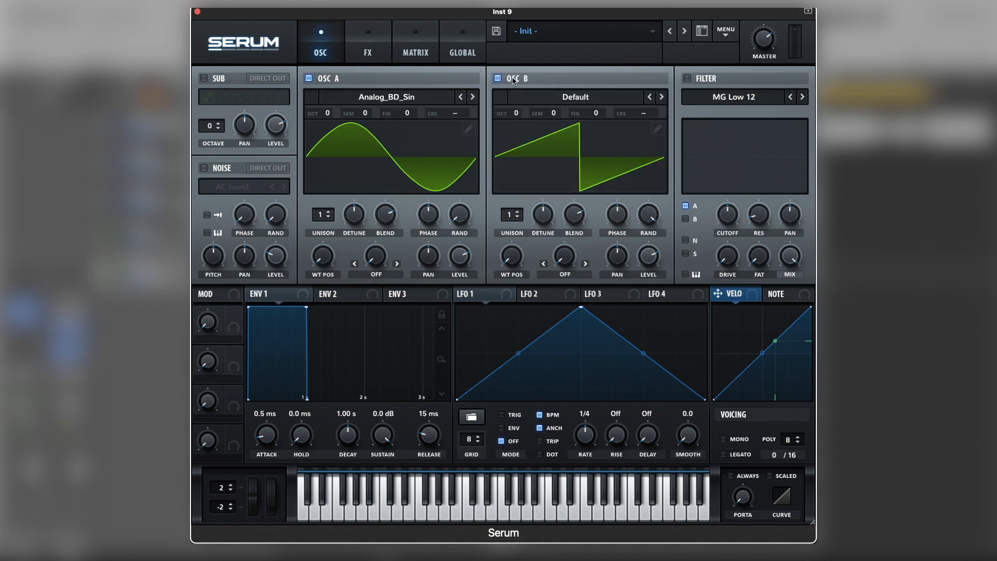
click(596, 97)
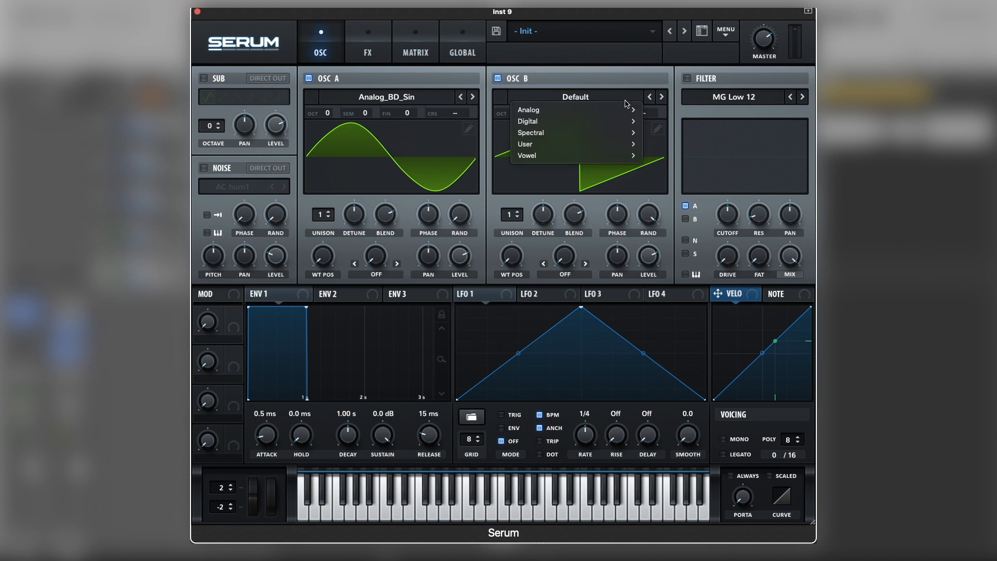
mouse_move(628, 109)
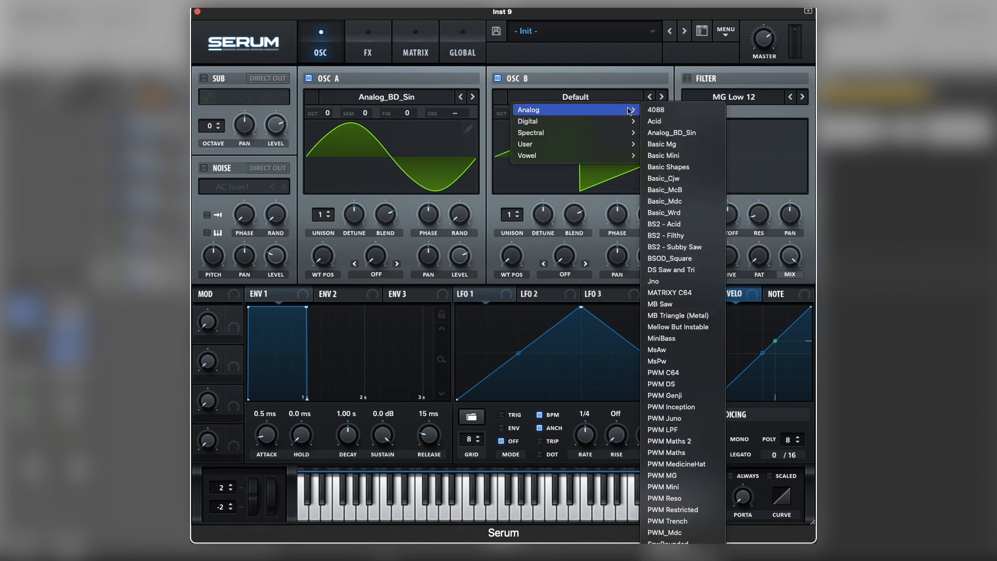
click(669, 166)
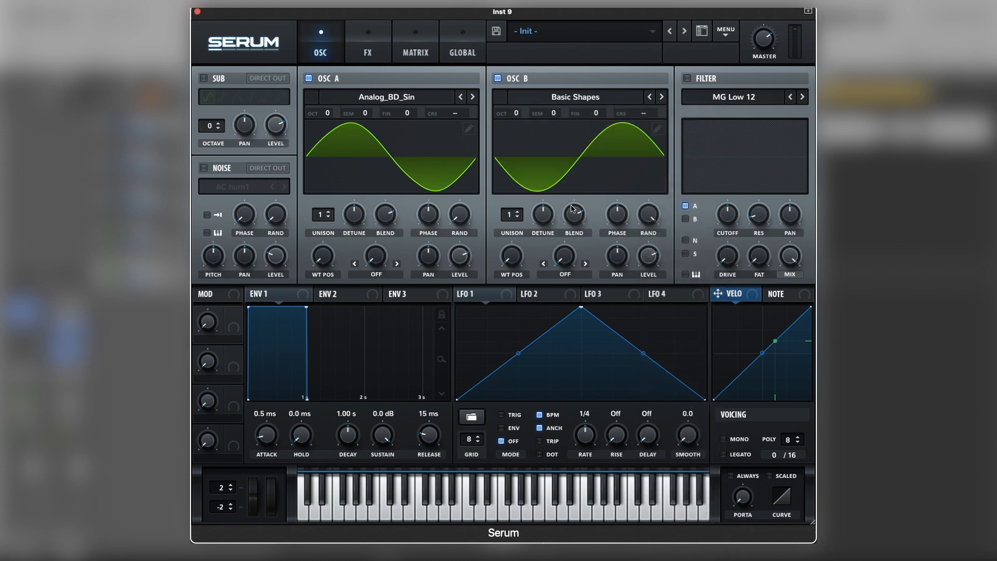
Step: Set oscillator B's phase randomness to zero, the octaves to -2 for A and +4 for B, and lower B's level
drag(643, 222, 617, 421)
drag(328, 115, 328, 134)
drag(520, 115, 534, 20)
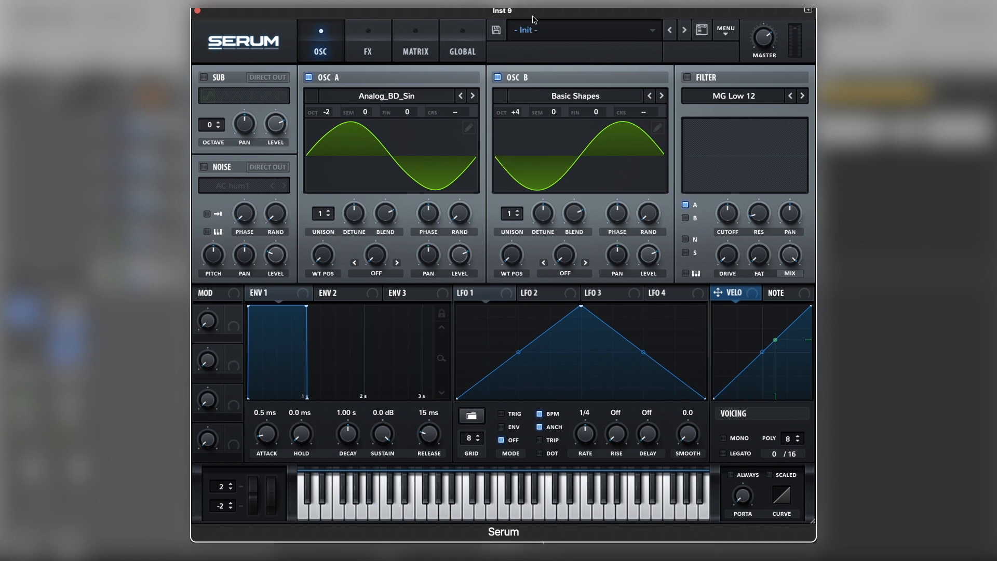
drag(658, 259, 639, 321)
Step: Set oscillator A's warp mode to FM (From B), raise its amount while auditioning, and slightly reduce oscillator B's level
click(385, 275)
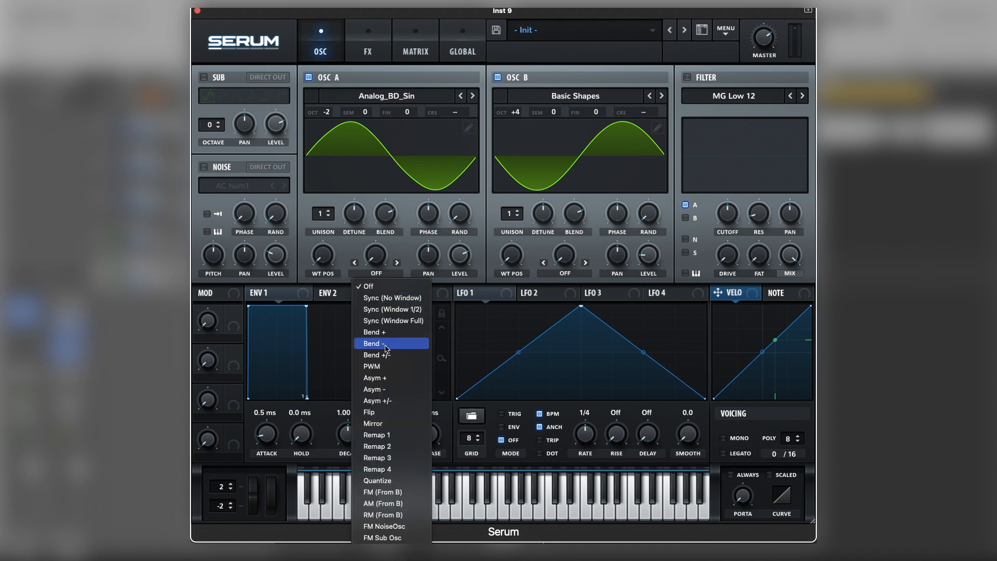
click(379, 492)
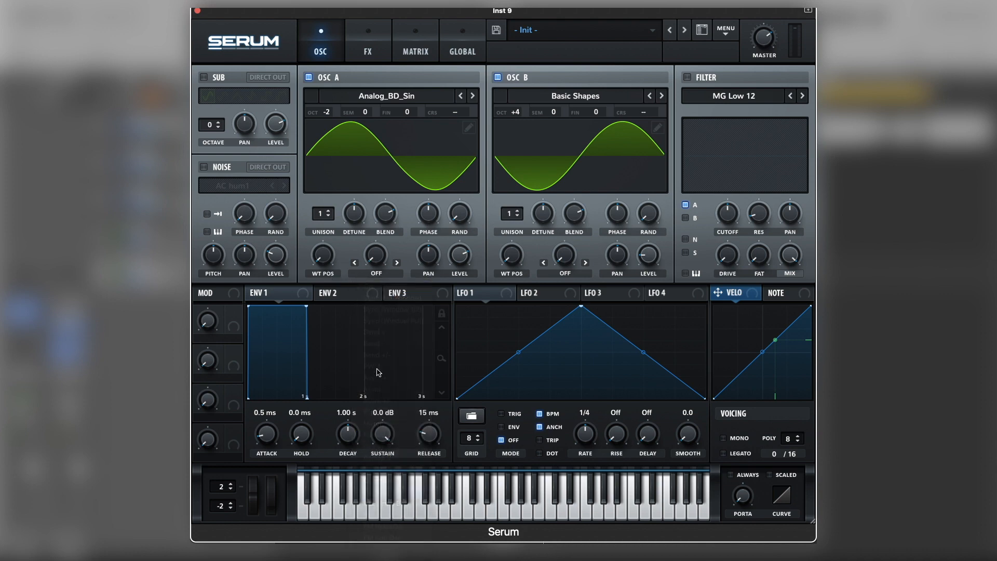
drag(377, 259, 378, 247)
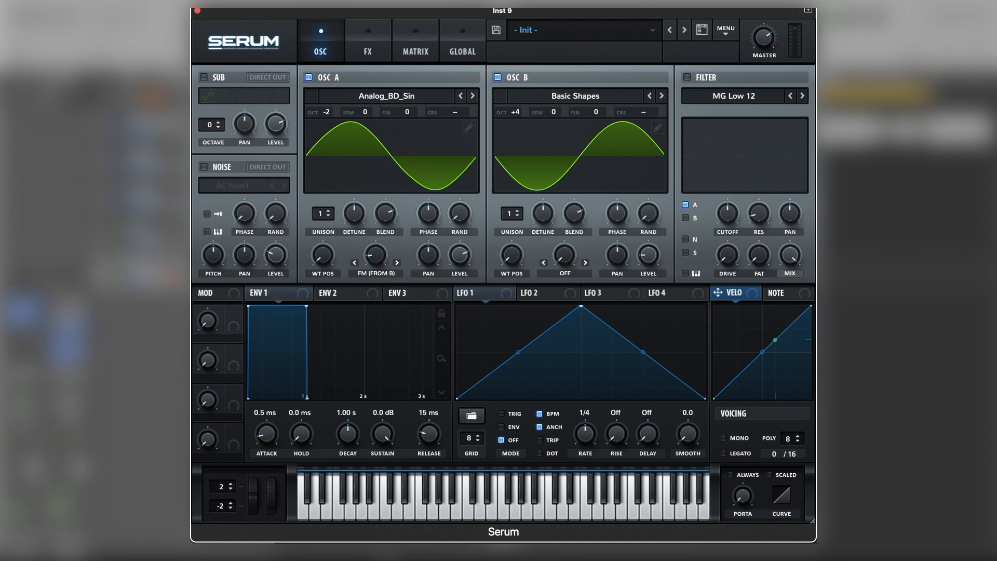
click(156, 244)
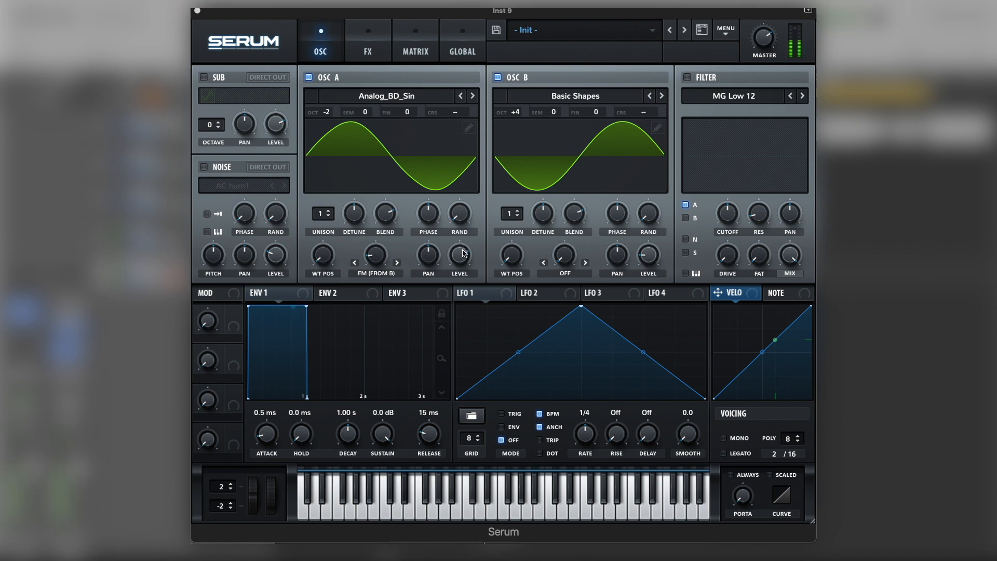
drag(365, 264, 373, 232)
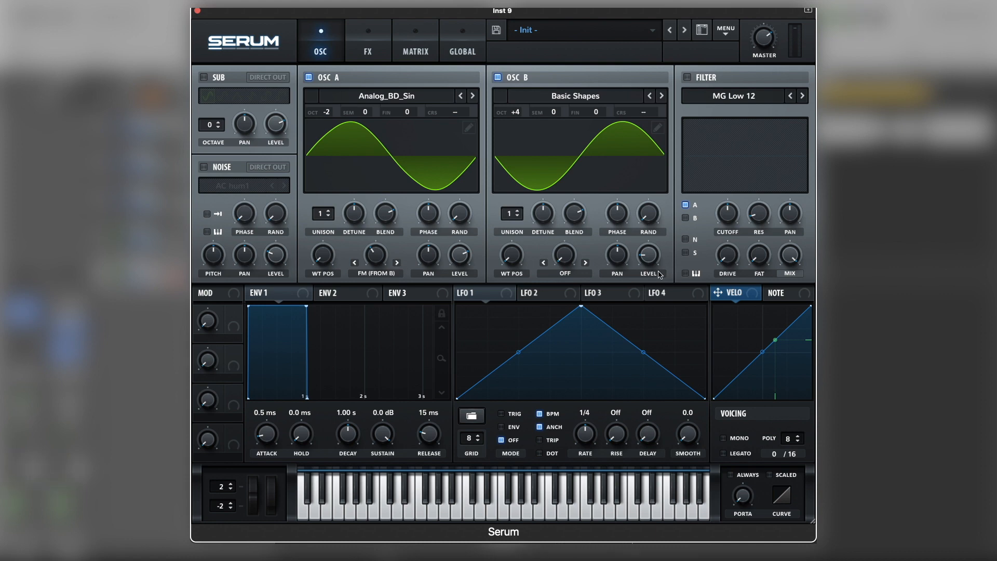
drag(648, 264, 648, 267)
Step: Add a Sin Fold distortion effect, fine-tune its drive, and return to the oscillator page
click(367, 52)
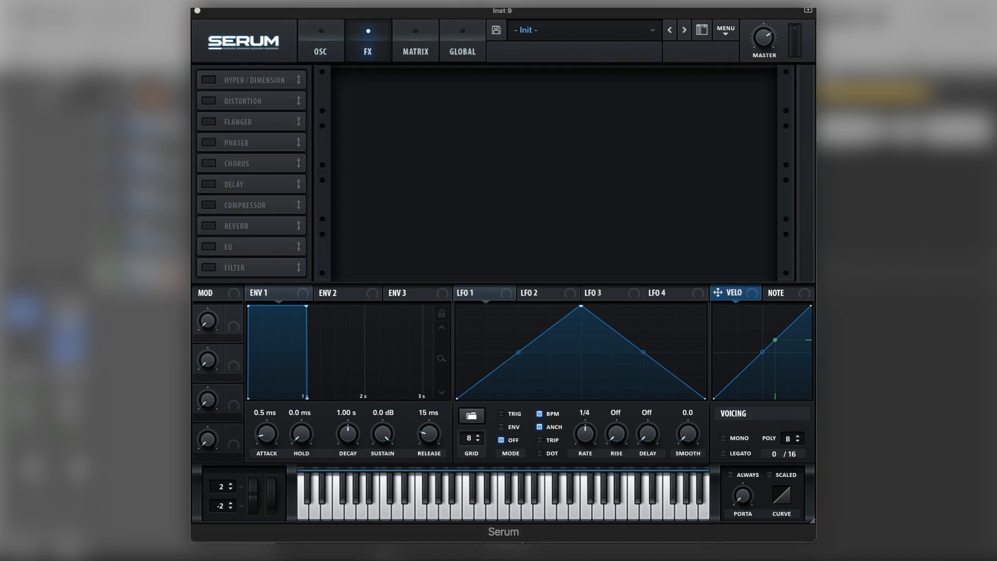
click(210, 101)
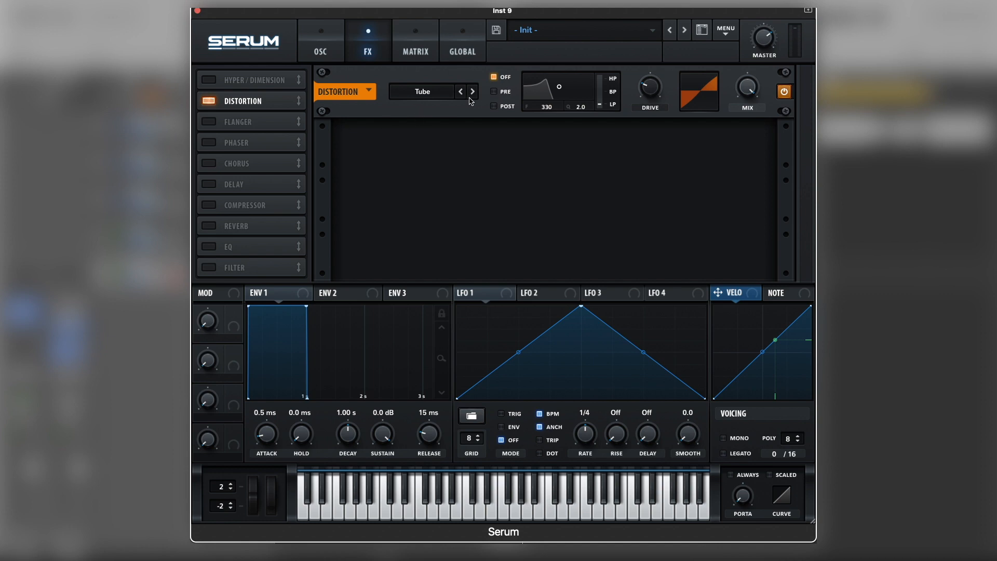
click(427, 91)
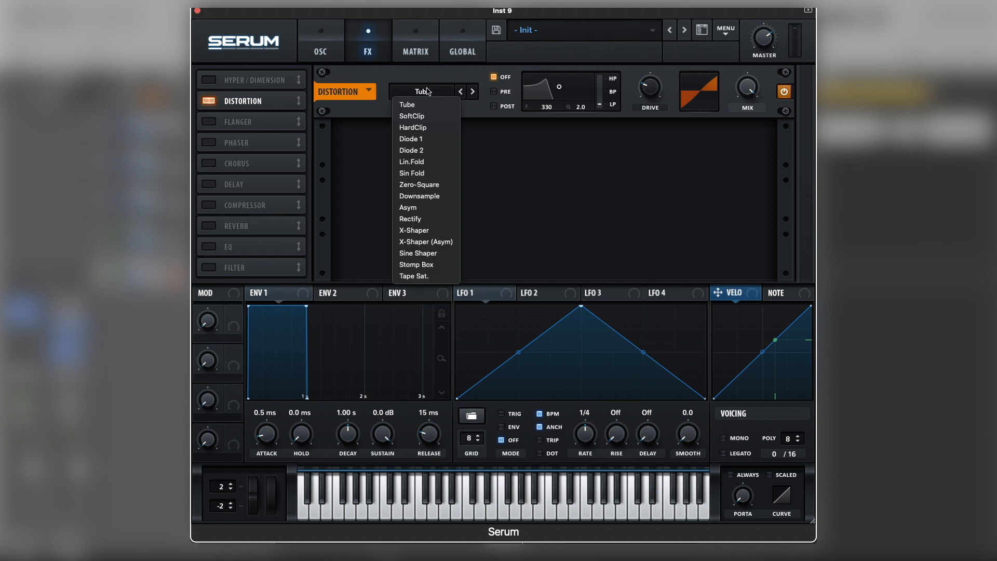
click(436, 176)
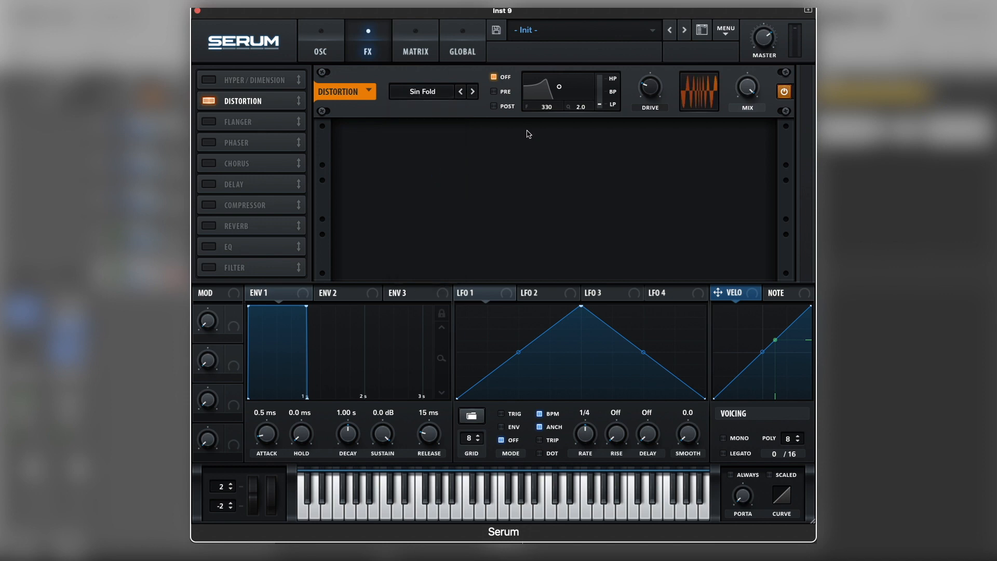
mouse_move(651, 94)
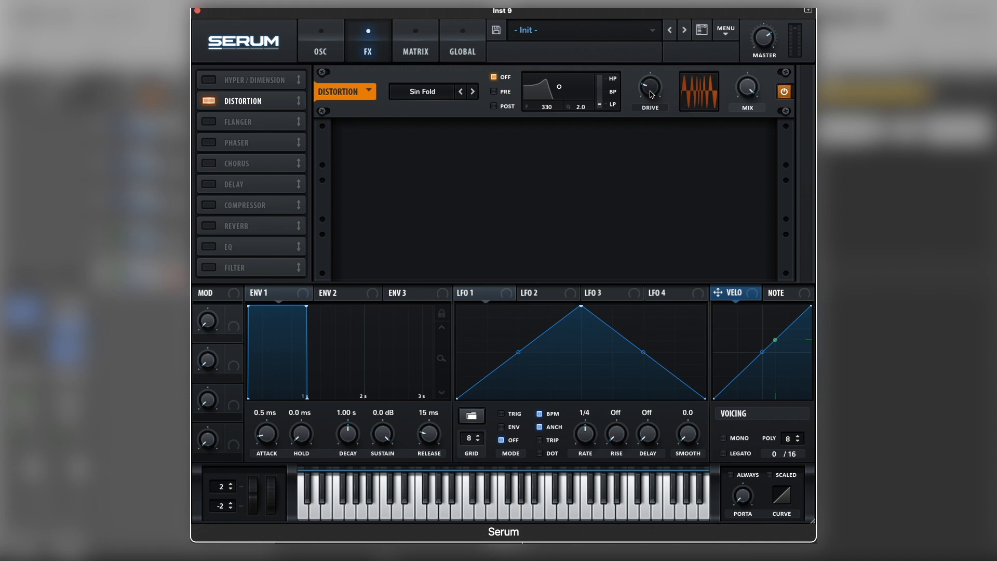
drag(651, 92, 652, 93)
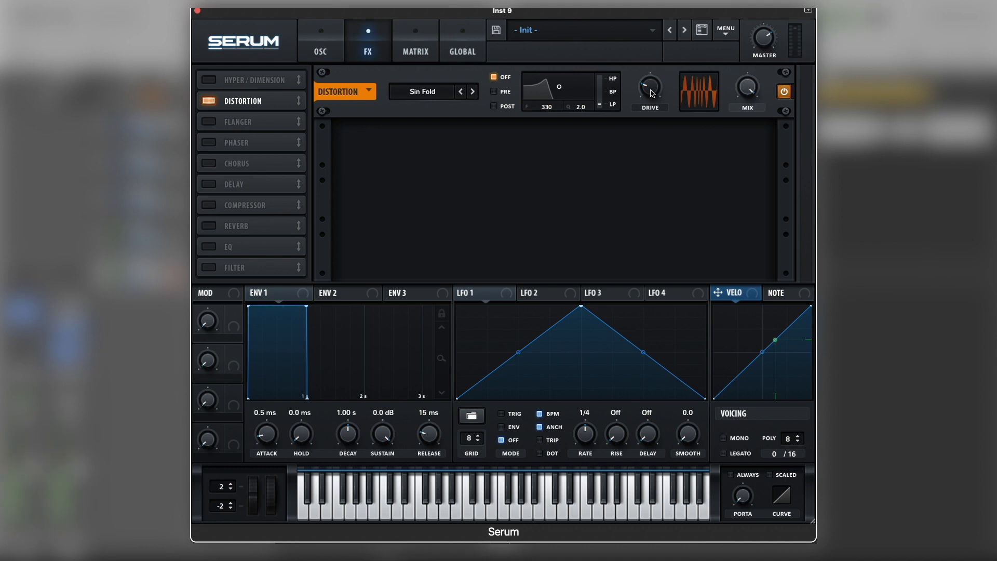
click(320, 50)
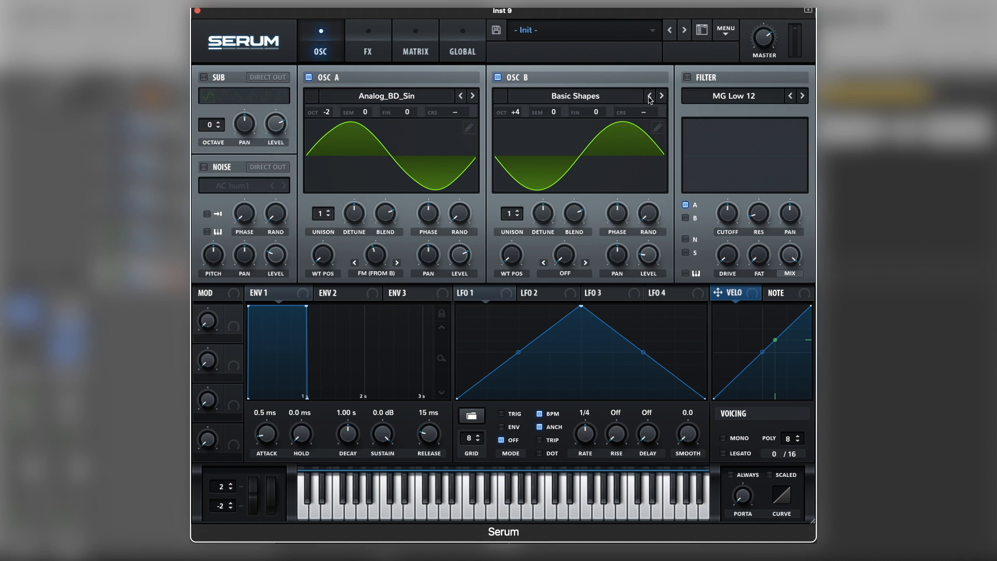
Step: Enable the filter, choose the MG Low 24 type, and raise its cutoff
click(689, 77)
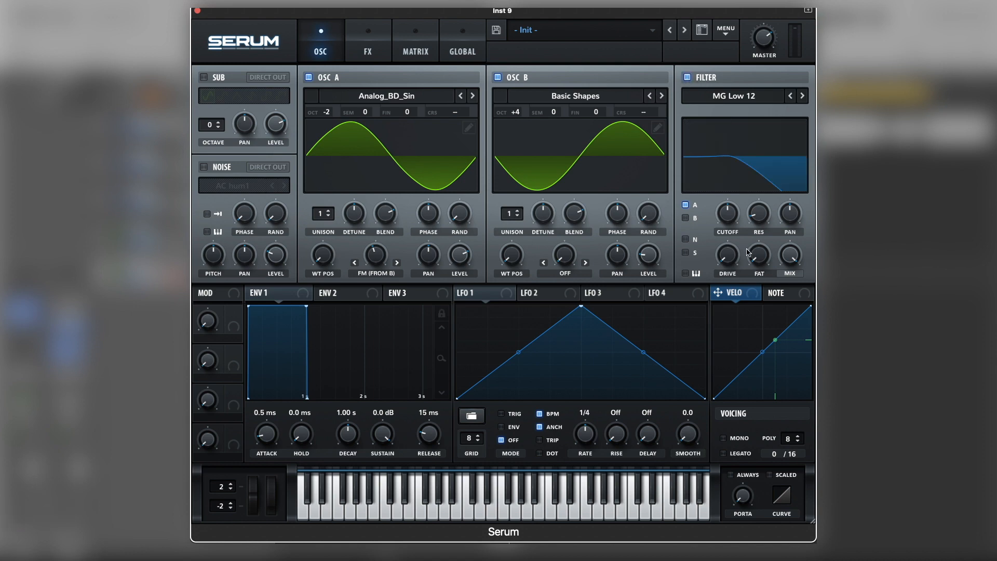
click(803, 97)
click(803, 97)
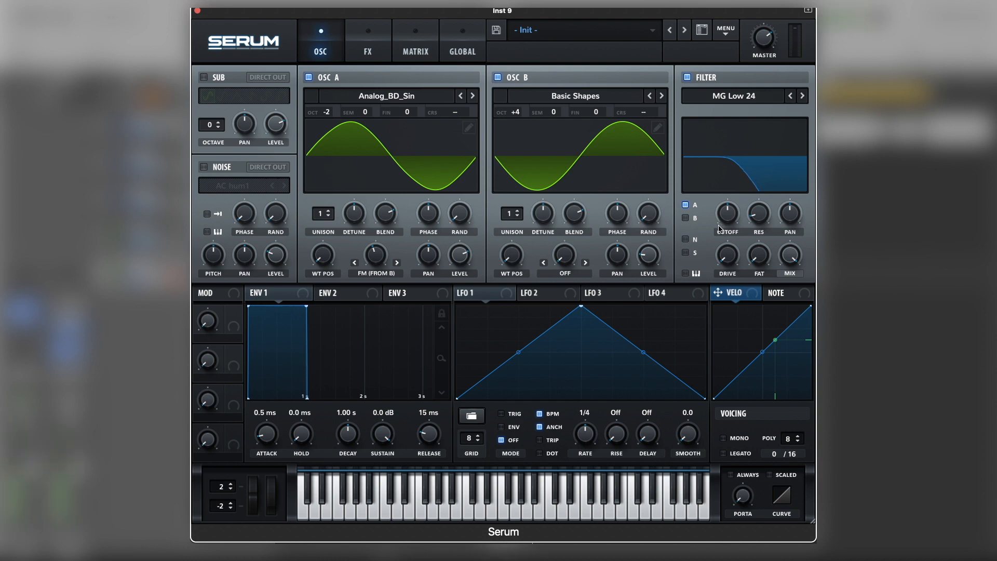
drag(731, 221, 730, 196)
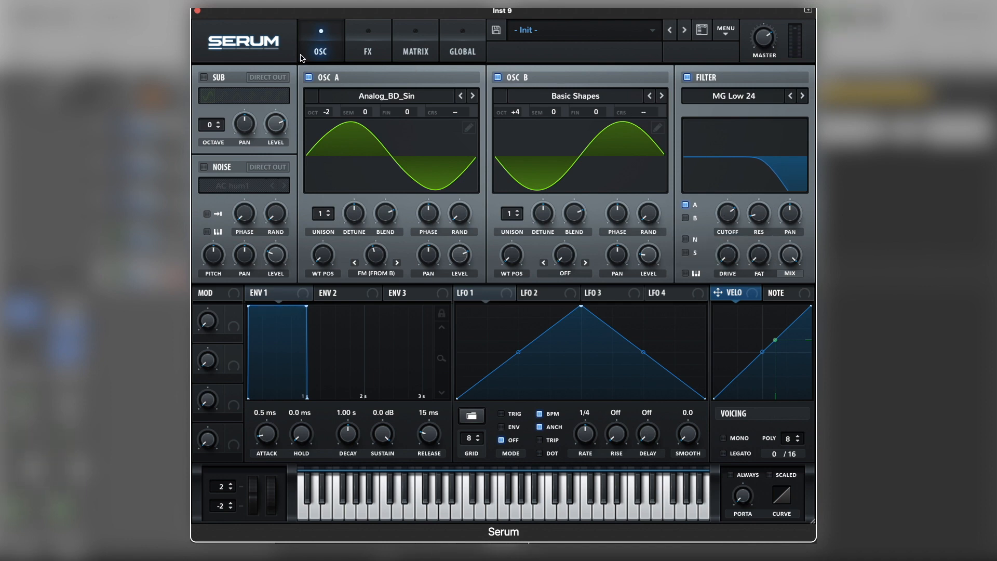
click(367, 42)
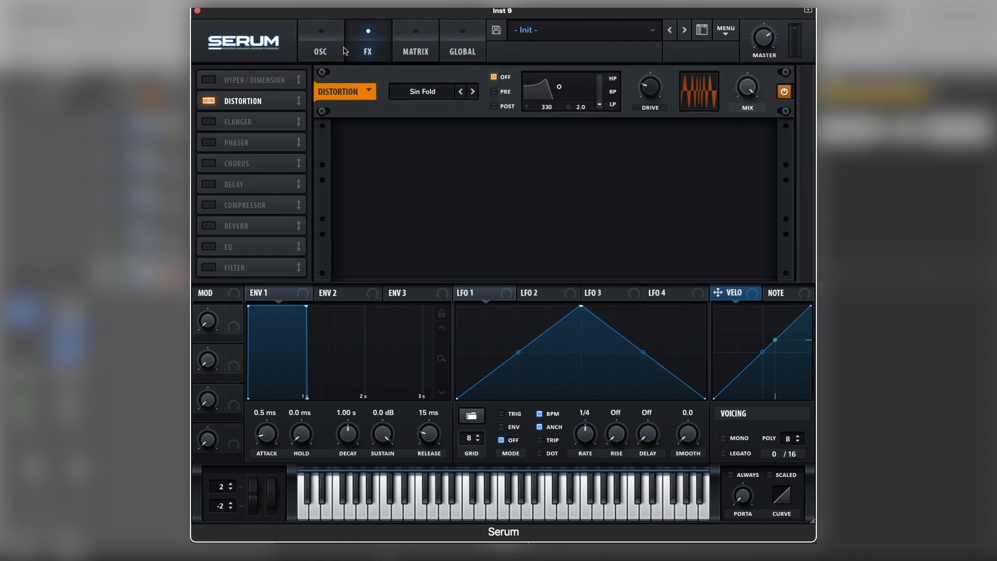
click(319, 53)
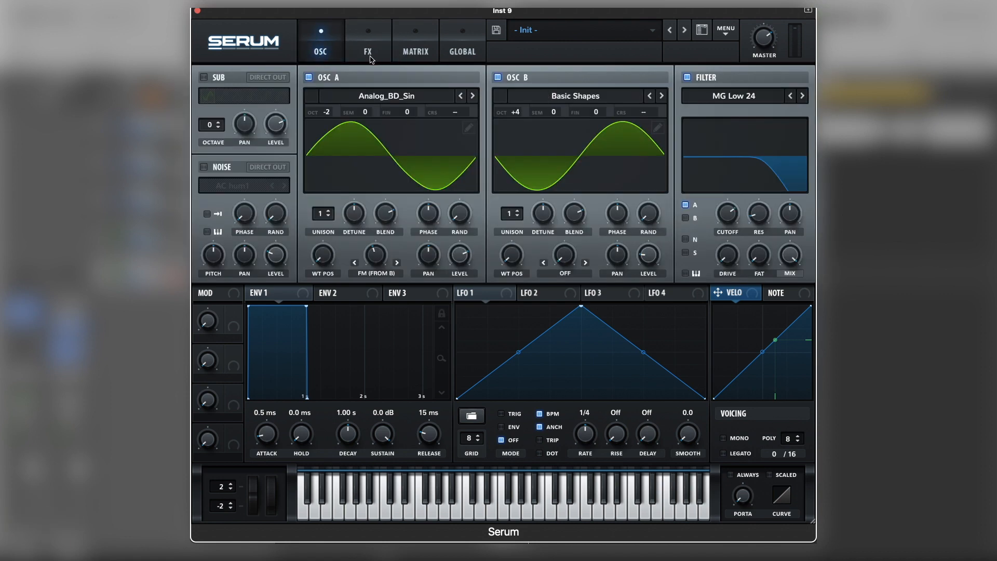
Step: Add a chorus after the distortion, setting its depth to about 9.1 ms and lowering its mix while auditioning
click(370, 56)
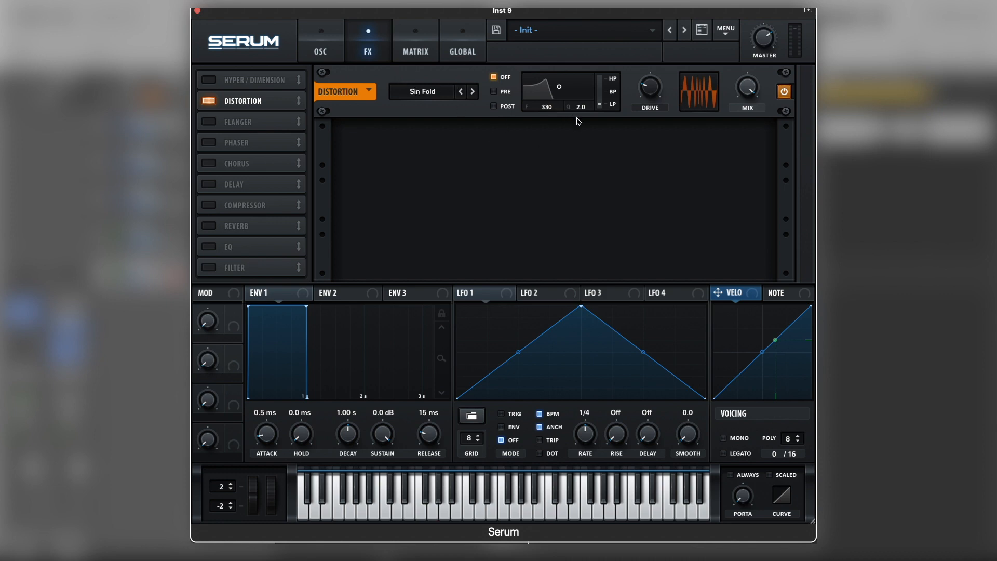
key(space)
click(210, 164)
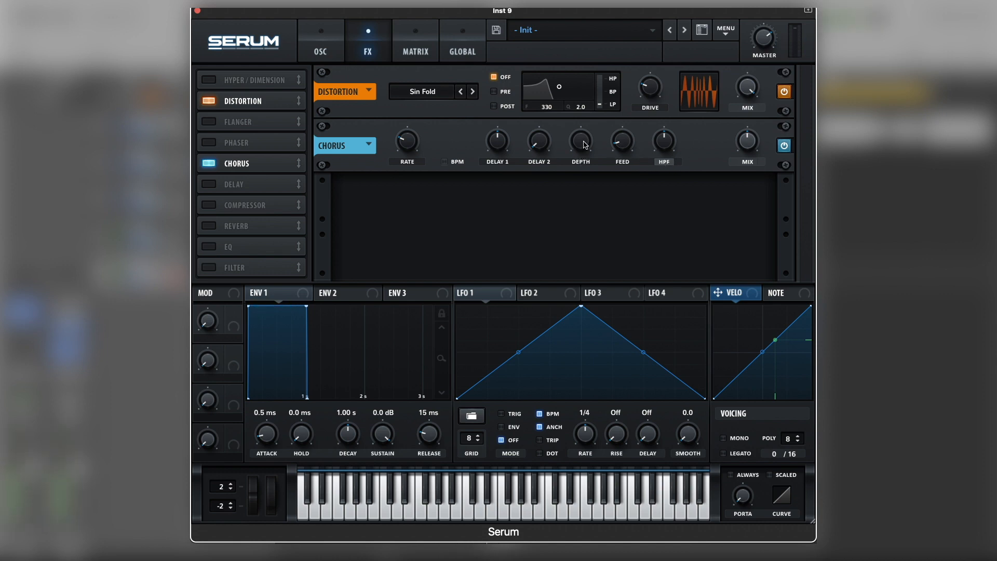
drag(586, 145, 577, 179)
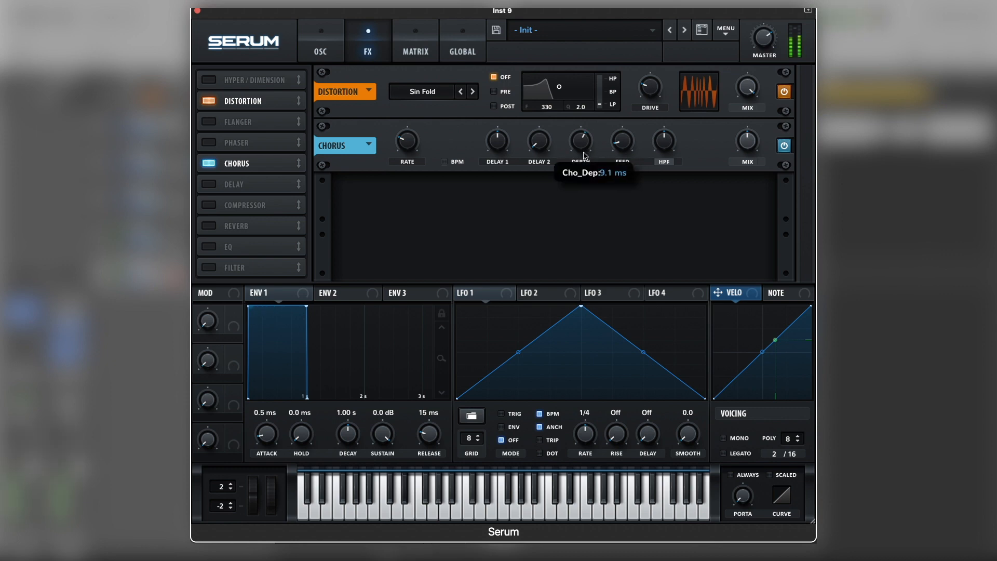
drag(759, 140, 755, 154)
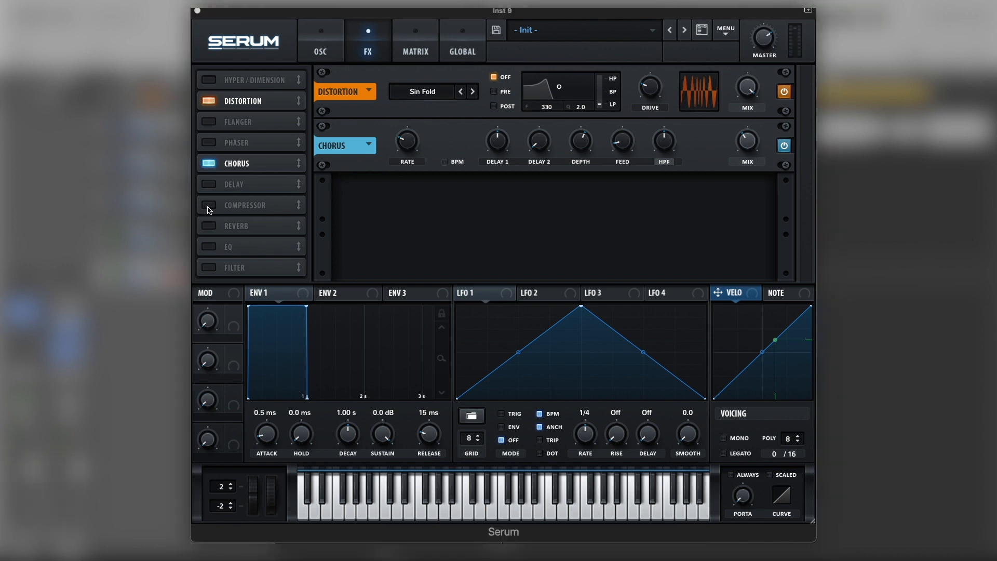
Step: Add a compressor in multiband mode and lower its threshold
click(208, 205)
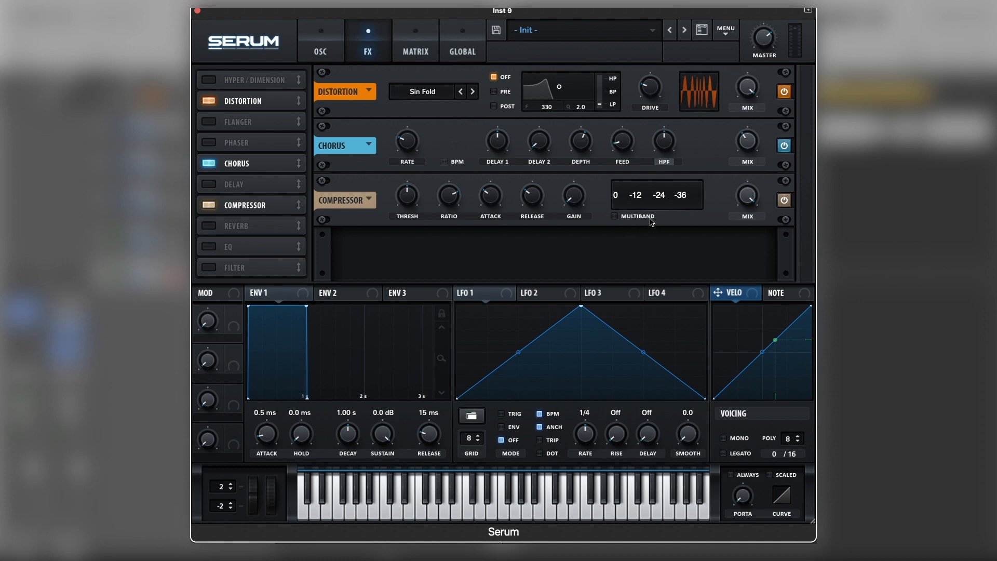
click(615, 216)
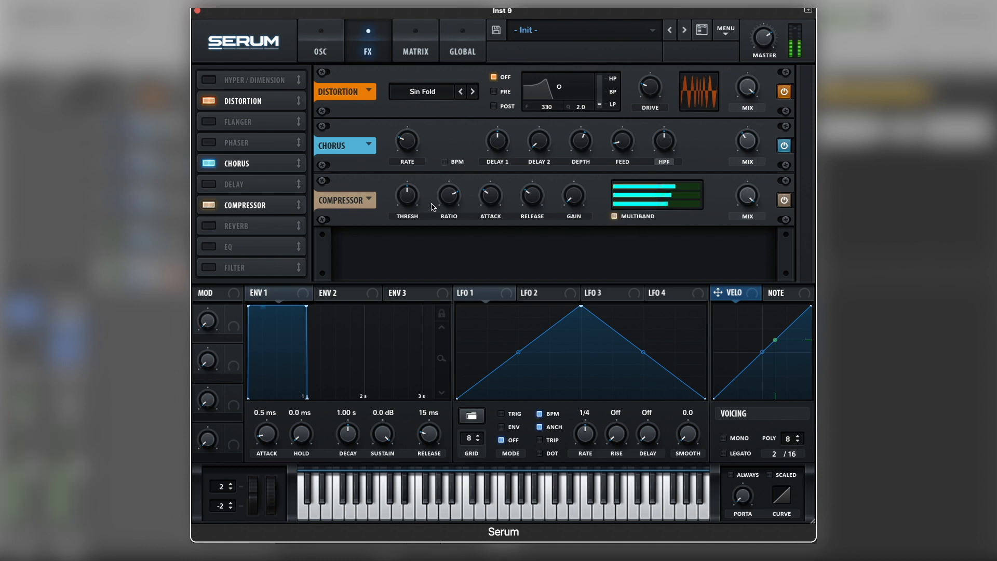
drag(408, 198, 404, 206)
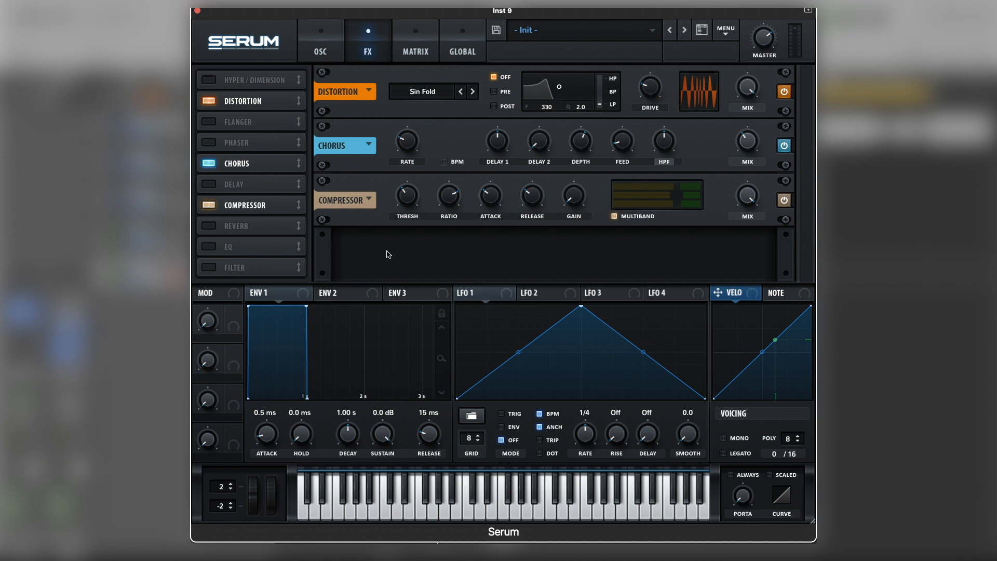
Step: Add an EQ and make its high band a low-pass, raising the frequency and lowering the Q
click(214, 246)
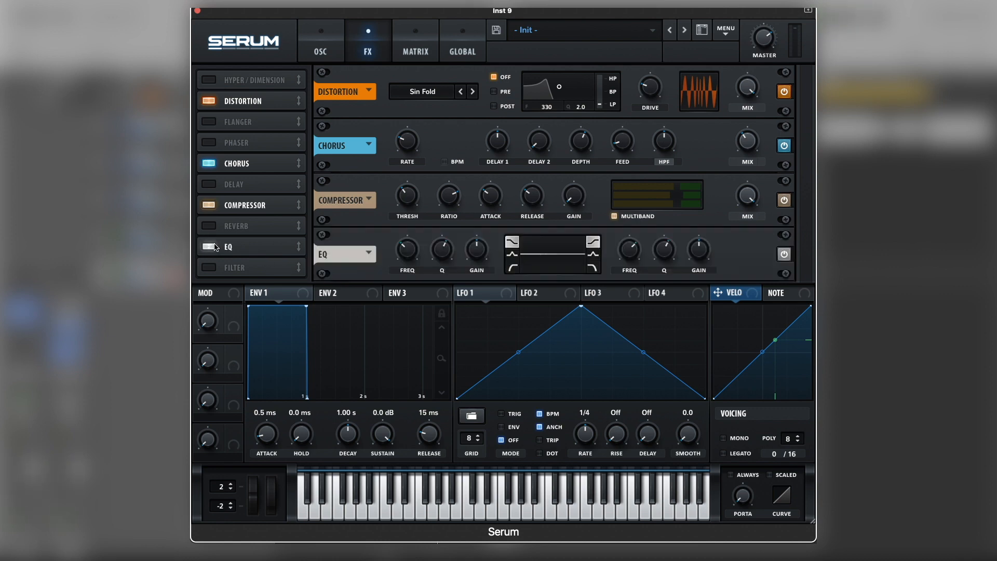
click(594, 270)
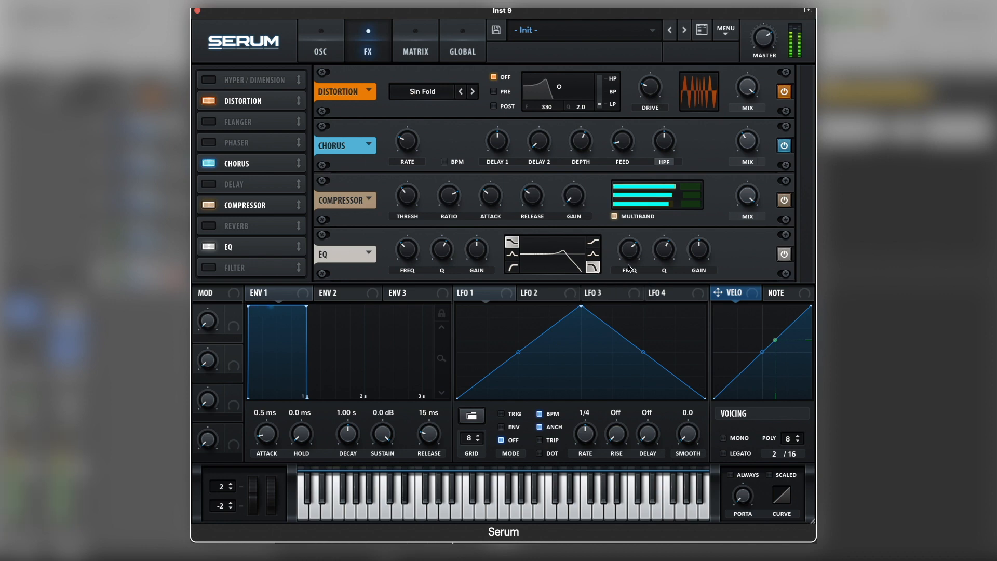
drag(629, 253, 667, 274)
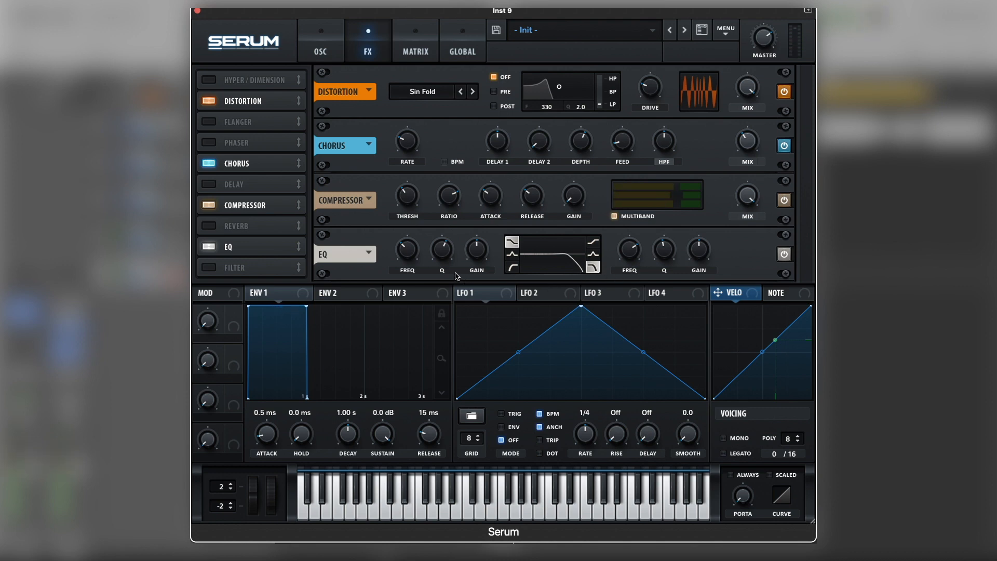
Step: Make the EQ's low band a high-pass, lower its Q, and raise its frequency
click(511, 269)
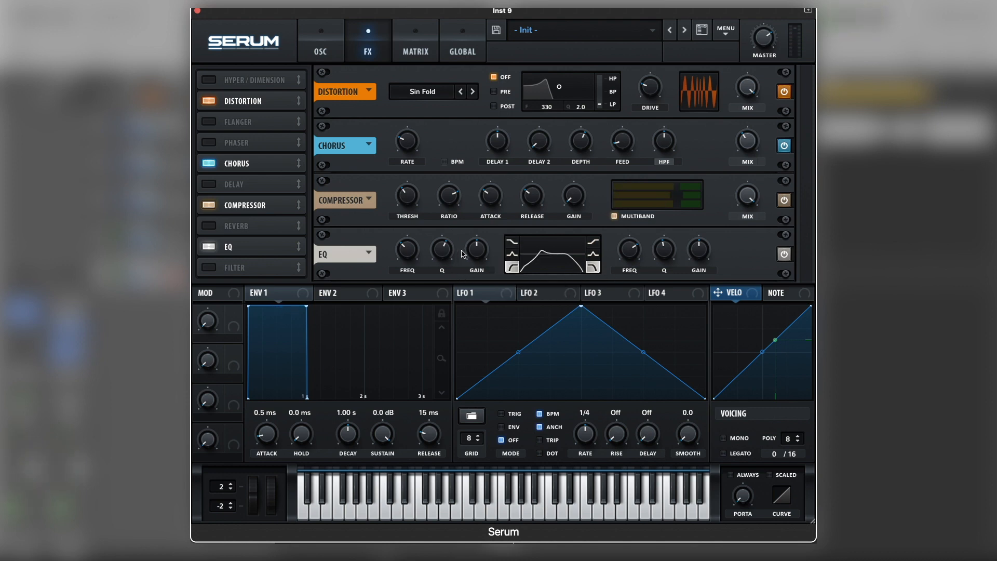
drag(445, 256, 445, 274)
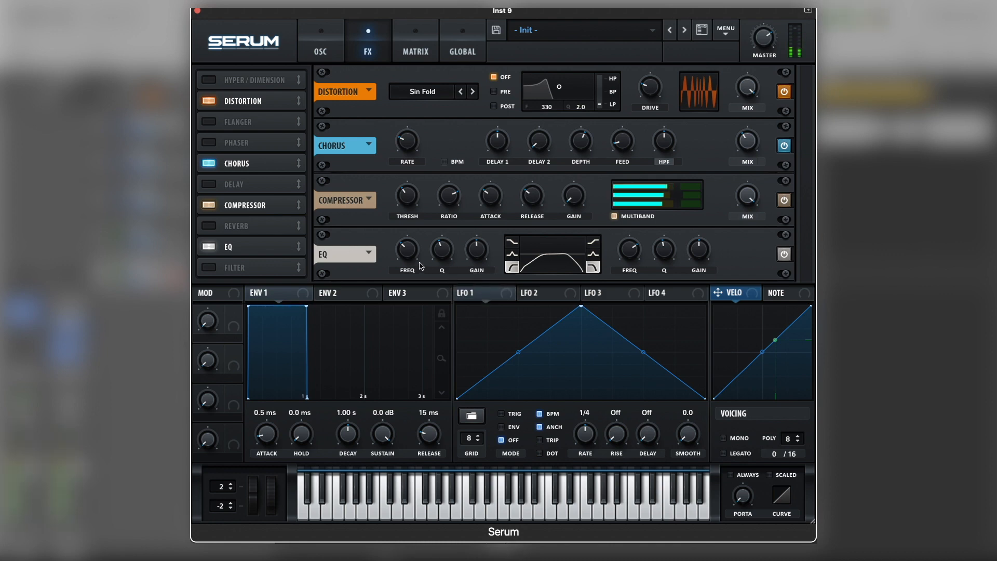
drag(408, 258, 409, 235)
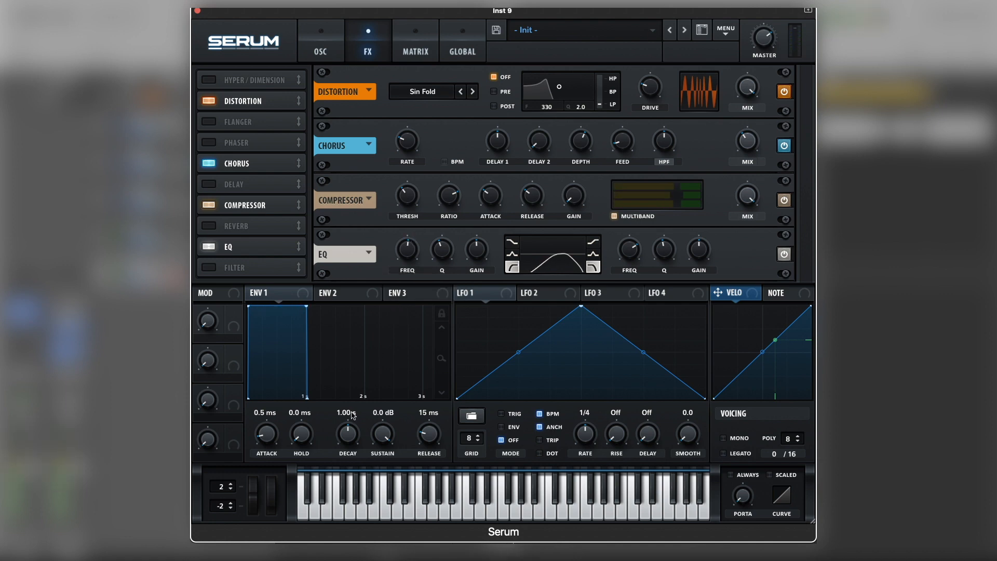
Step: Set envelope 1's attack to 7.8 ms, fine-tune the EQ's low-pass frequency, and close the Serum window
mouse_move(275, 442)
mouse_down()
mouse_move(276, 432)
mouse_move(265, 444)
mouse_up()
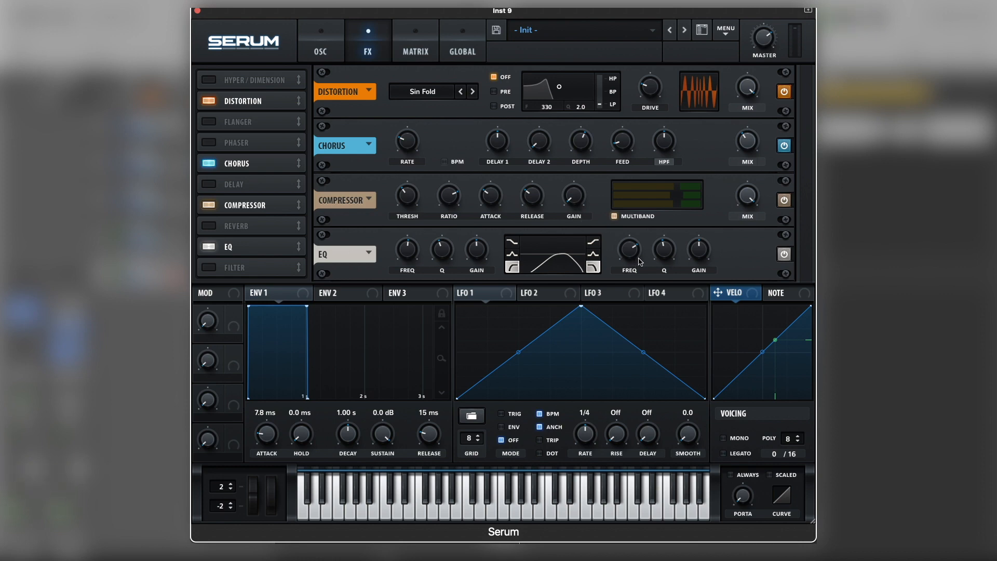
mouse_move(633, 250)
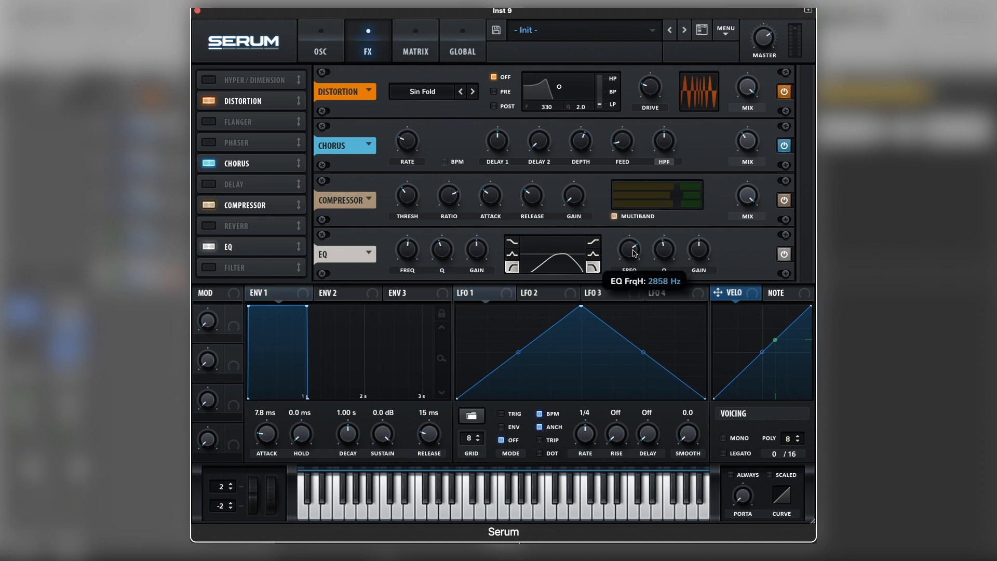
drag(632, 253, 635, 253)
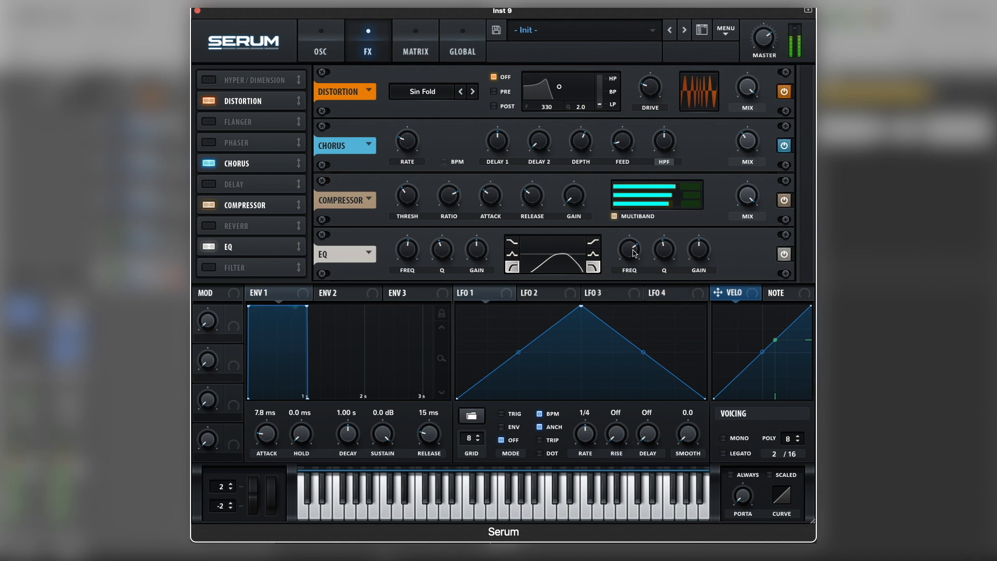
drag(633, 257, 632, 255)
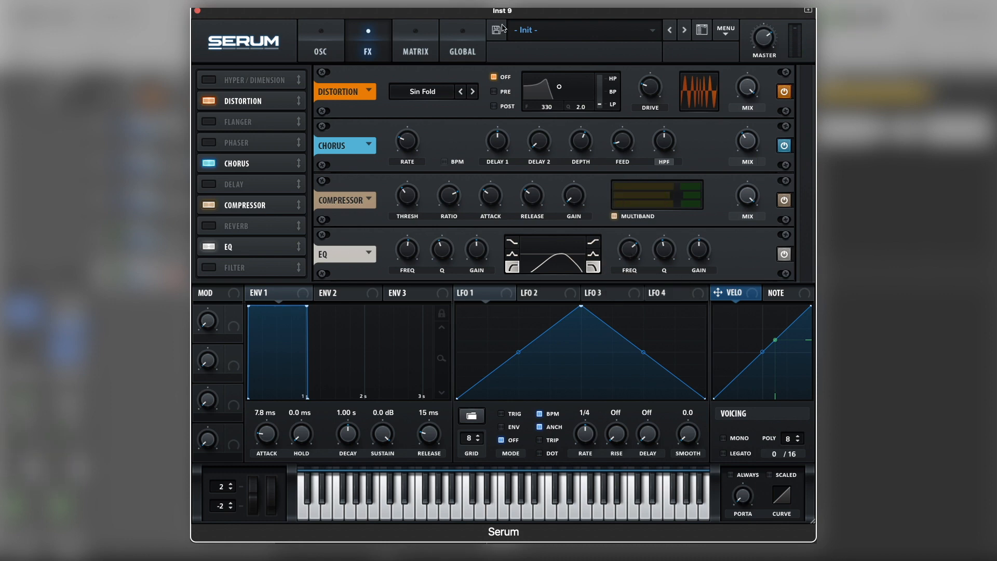
click(337, 48)
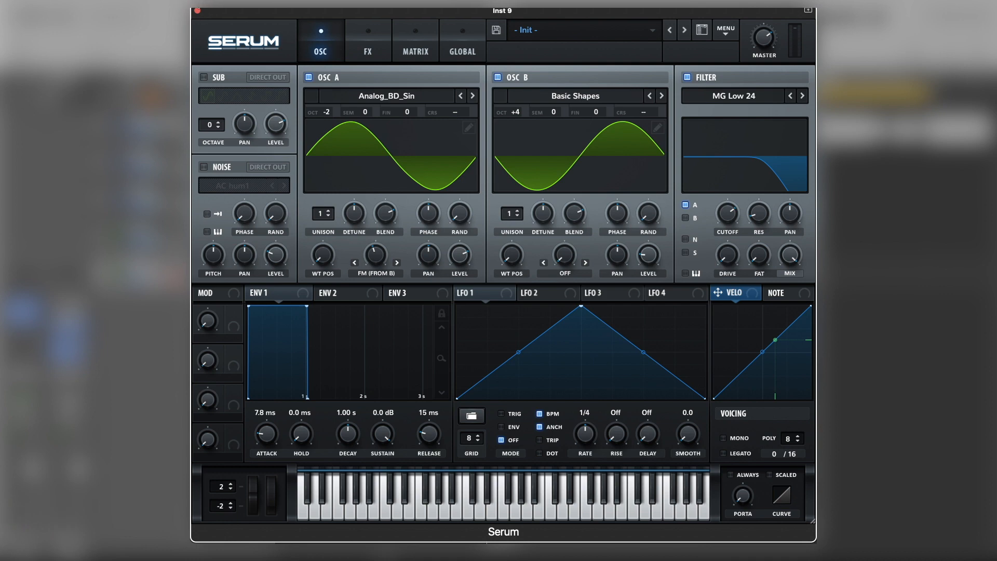
click(198, 11)
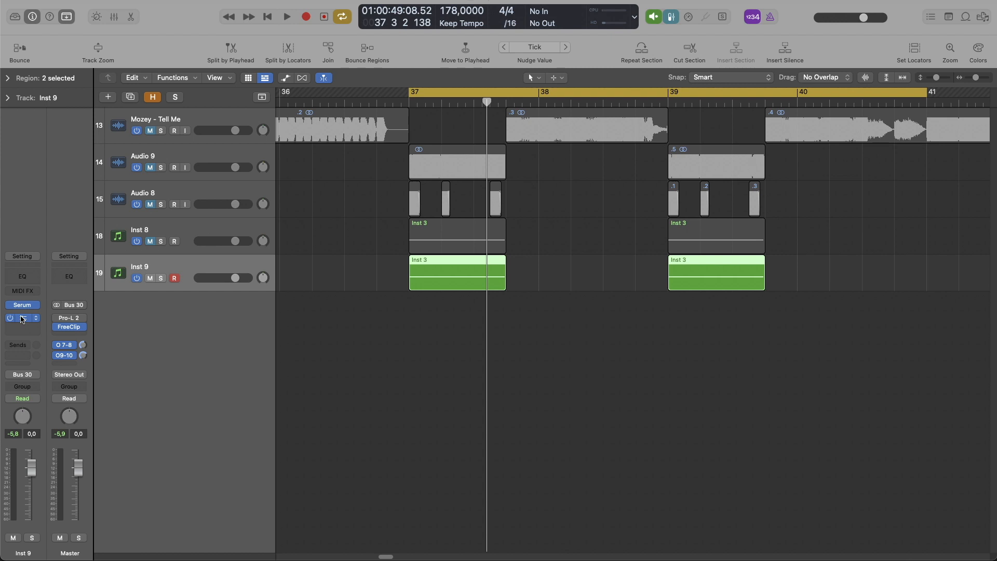
Step: In Pro-Q 3 on the Inst 9 track, create a Band Pass band at about 2508 Hz with a 96 dB/oct slope
click(22, 319)
key(space)
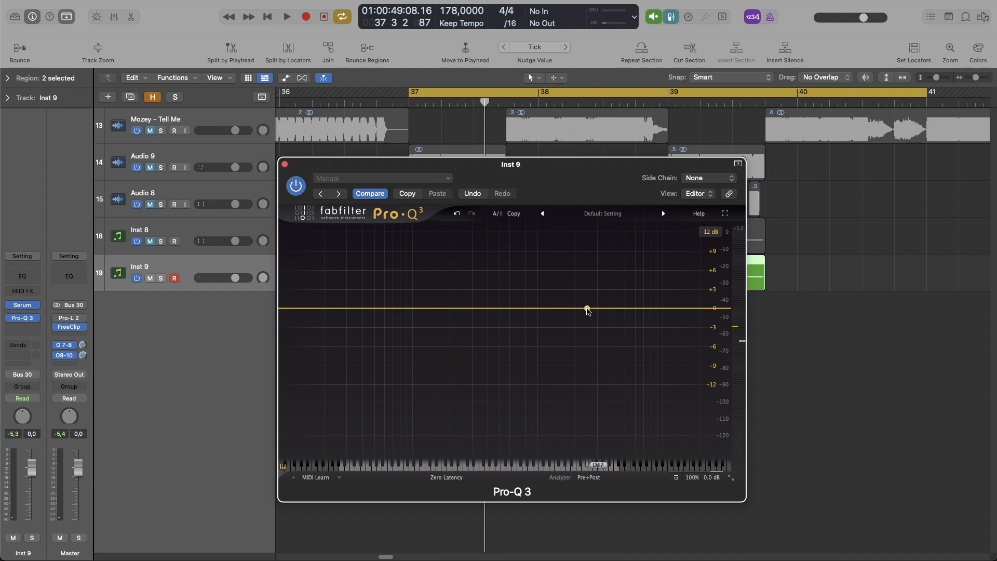
click(586, 308)
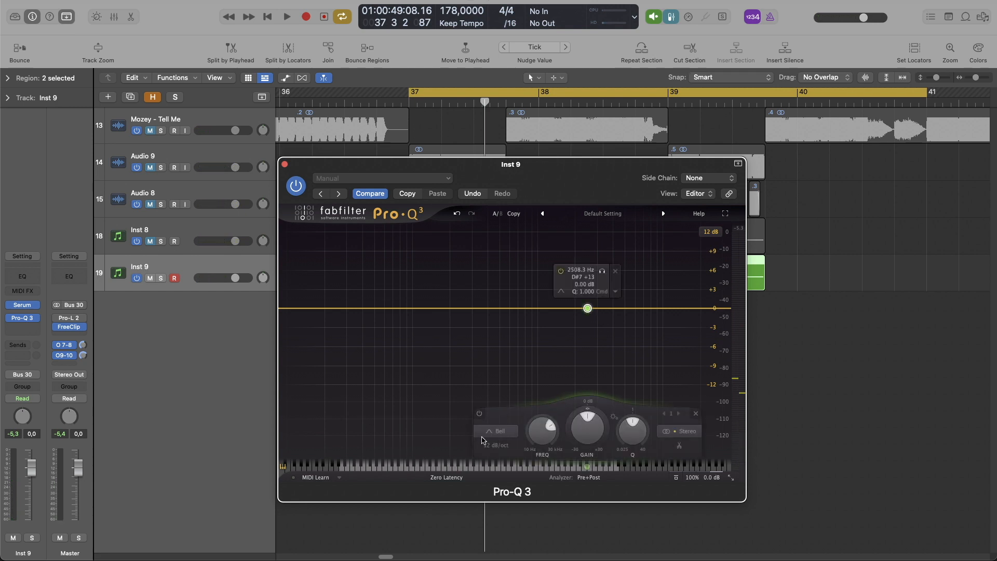
click(482, 440)
click(507, 398)
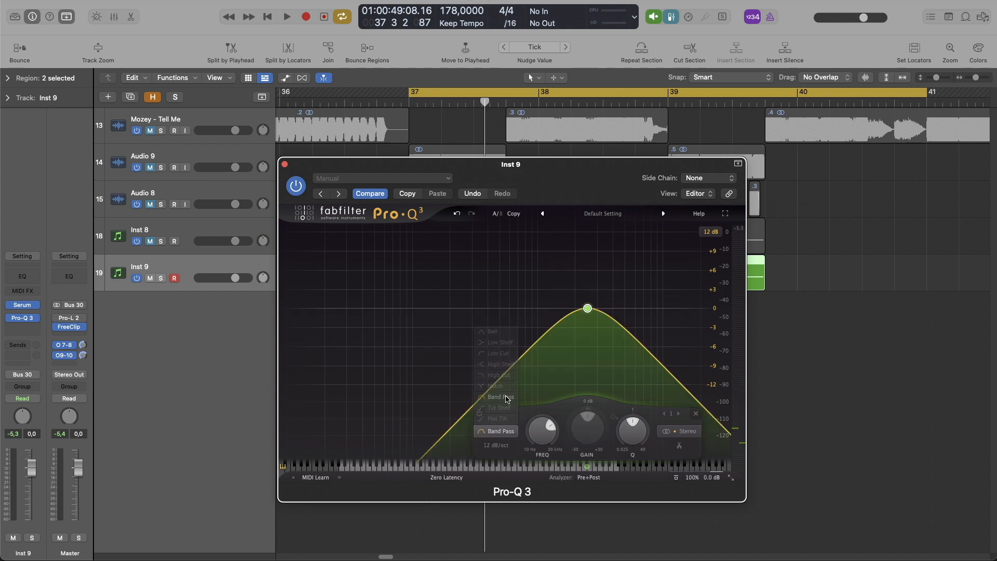
click(495, 447)
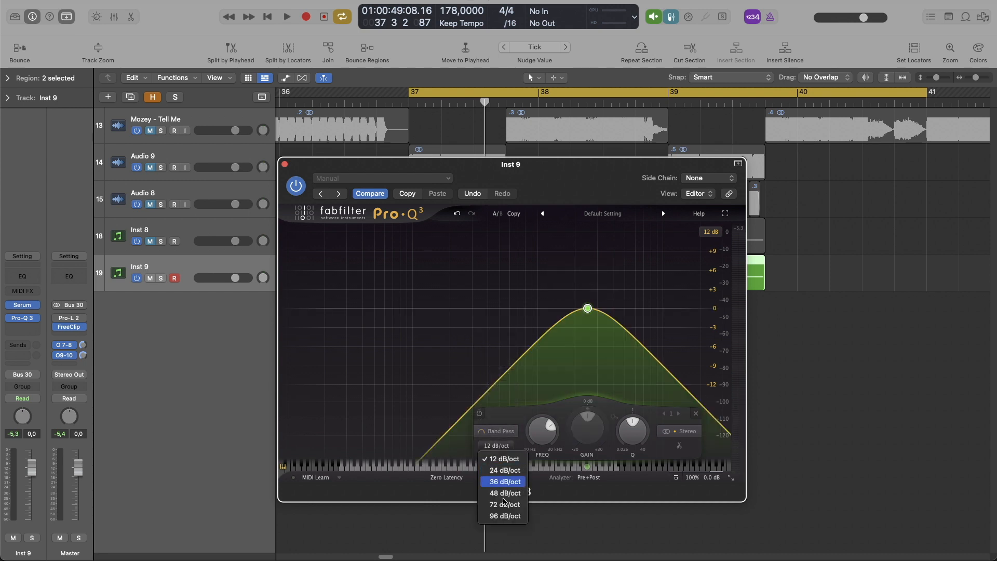
click(505, 516)
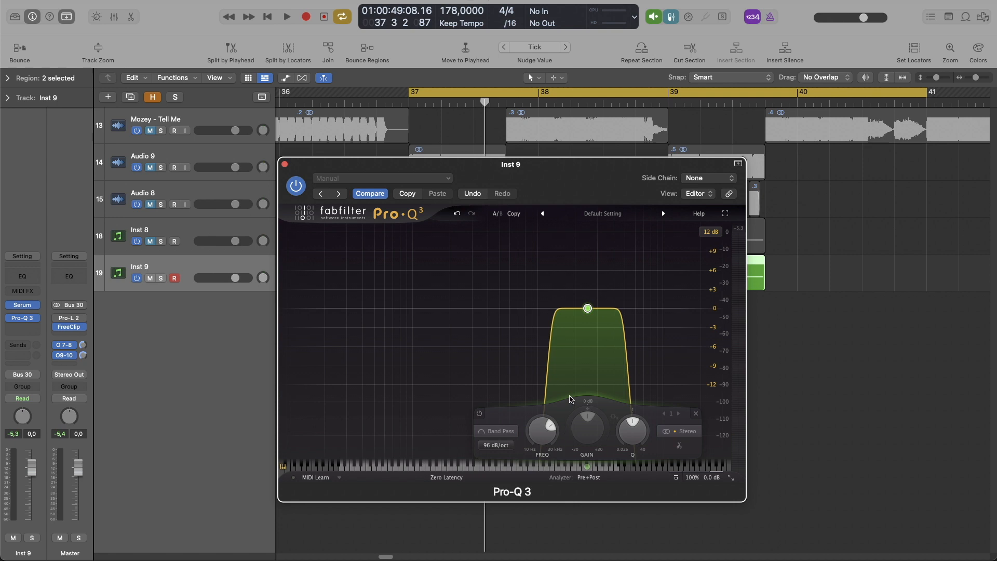
Step: Audition the loop while adjusting the band-pass Q, widening the band to a Q of about 0.655
key(space)
key(space)
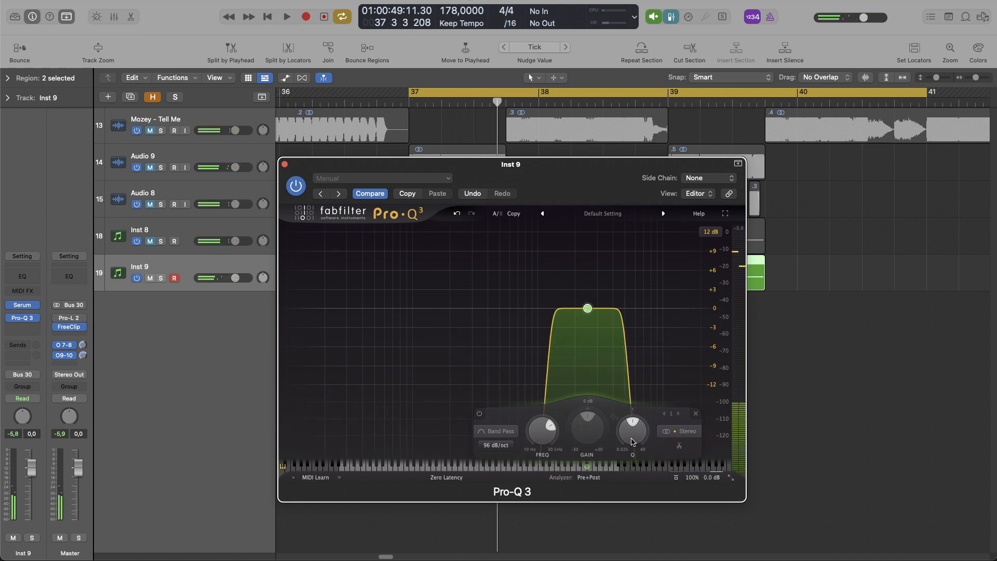
drag(633, 435, 638, 434)
key(space)
key(space)
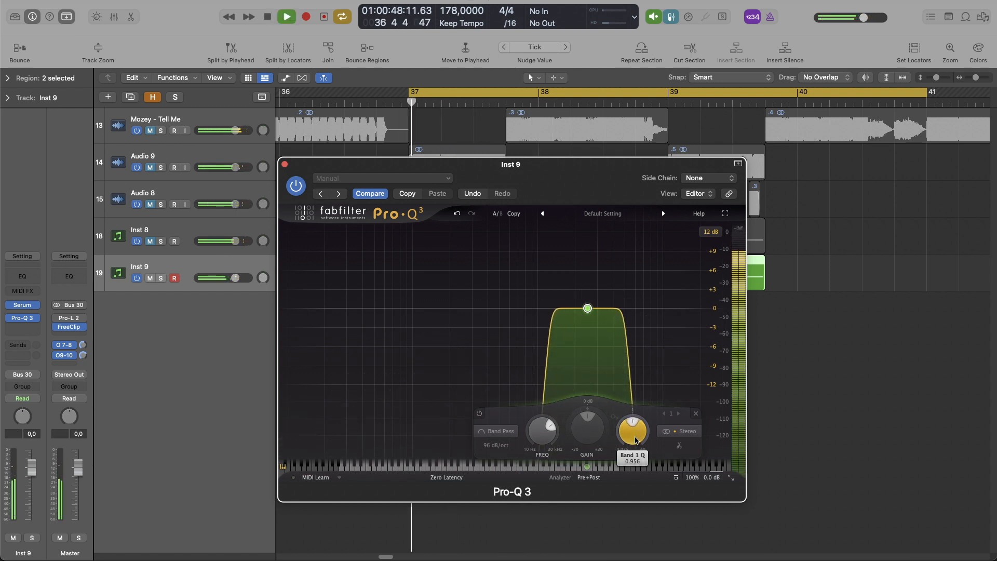
key(space)
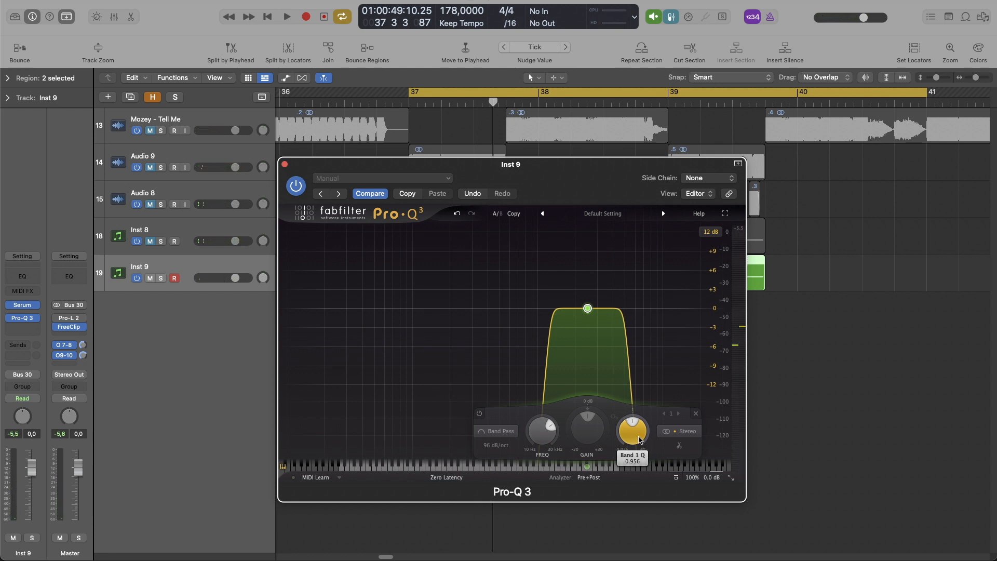
mouse_move(639, 439)
mouse_down()
mouse_move(641, 450)
mouse_move(642, 425)
mouse_up()
key(space)
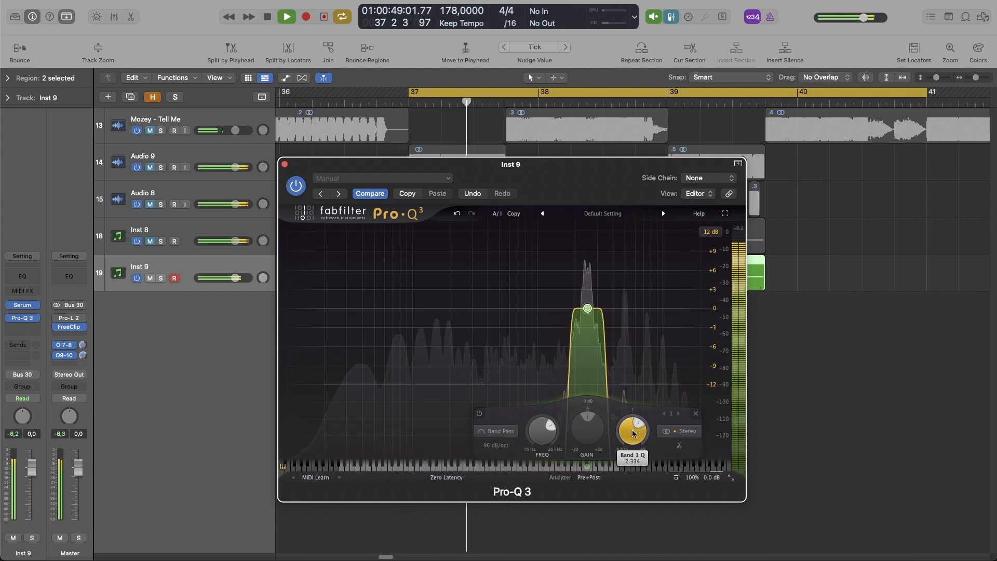
key(space)
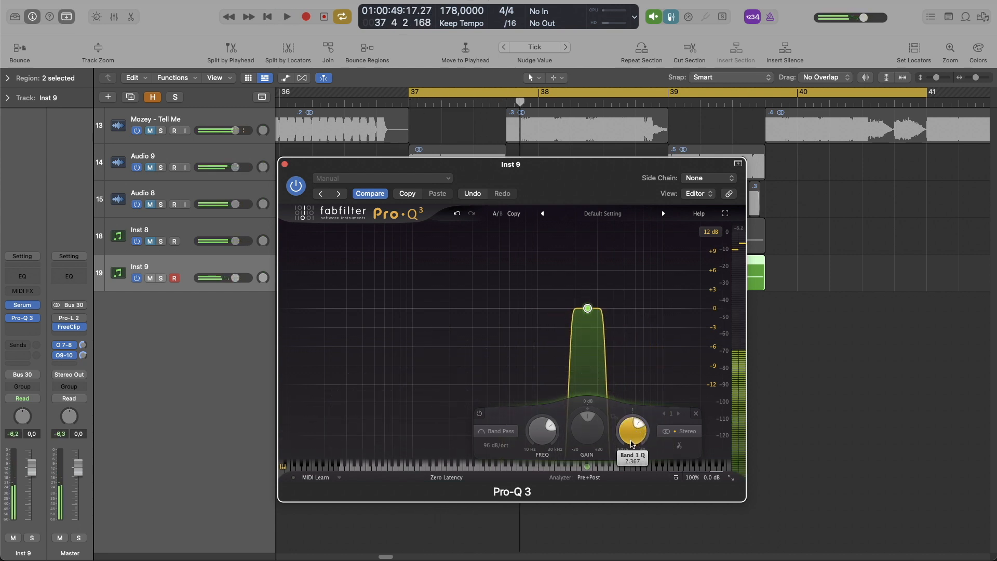
drag(630, 431, 627, 451)
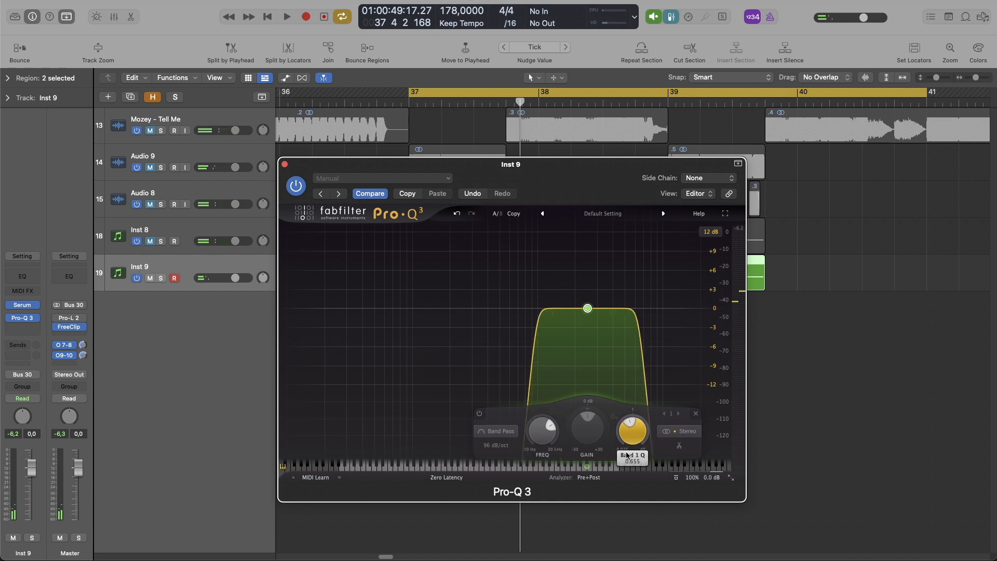
Step: Narrow the band-pass to a Q of about 0.754 while auditioning the loop, and close the Pro-Q 3 window
key(space)
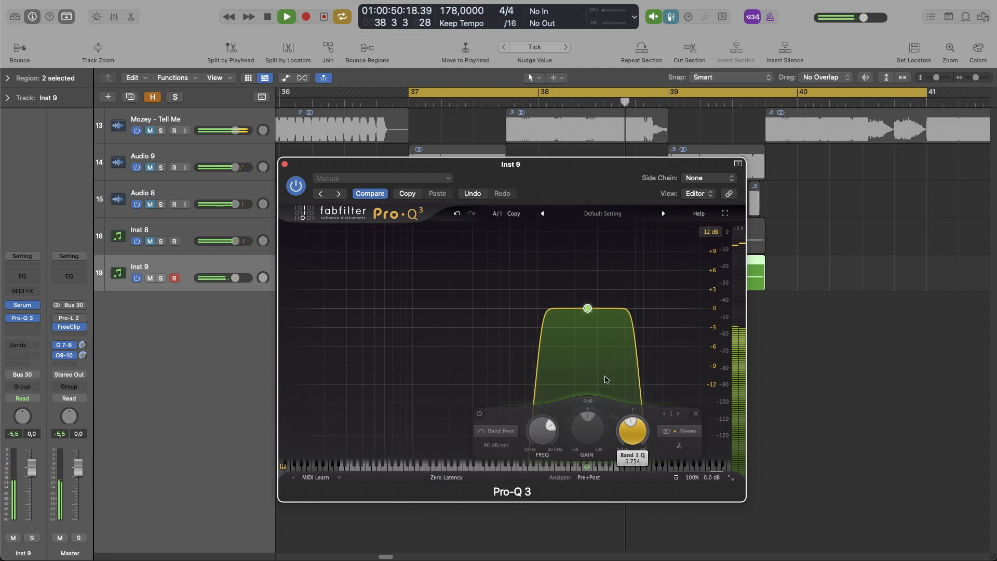
key(space)
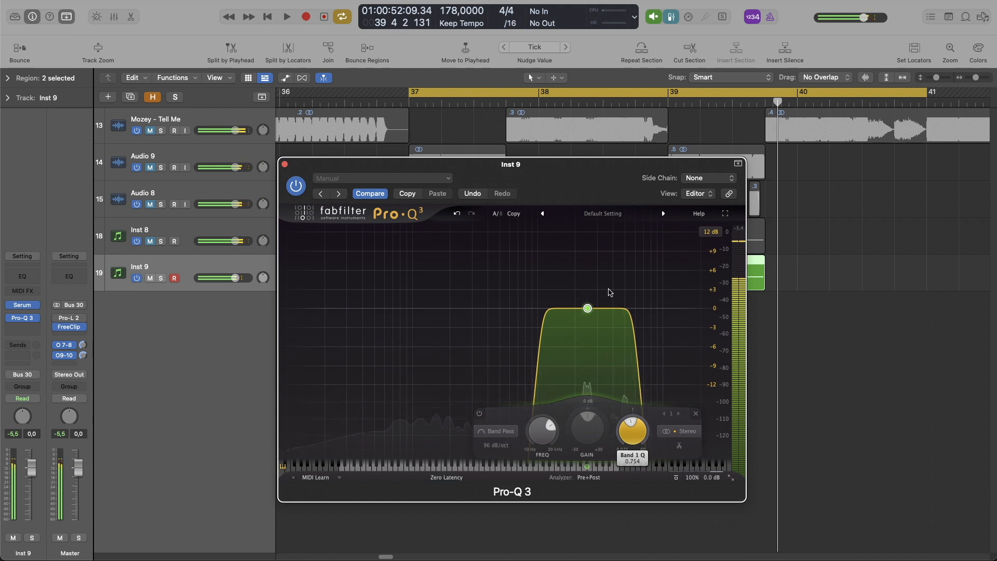
click(285, 164)
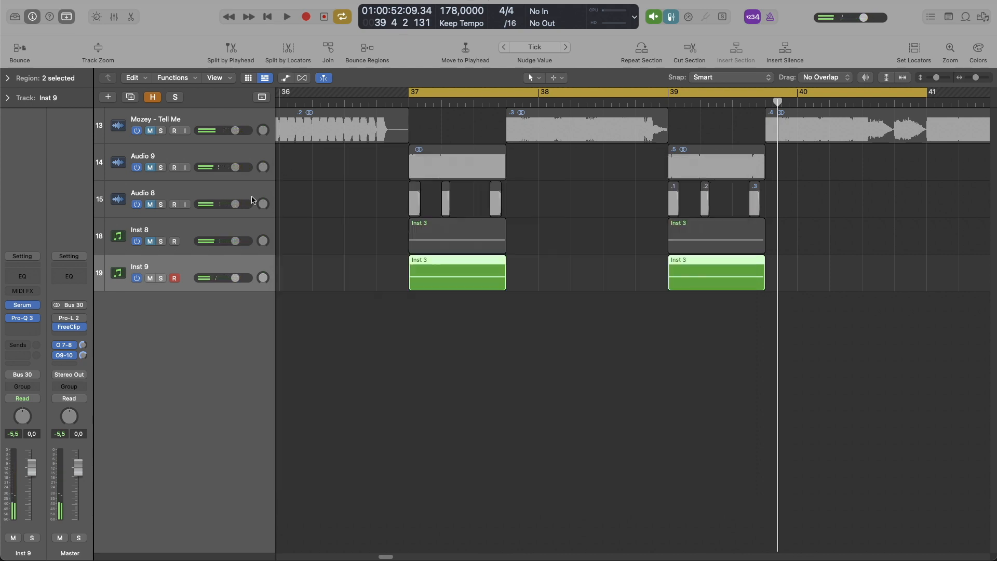
Step: Unmute the Inst 8 track and play the loop to audition both Serum layers together
click(150, 241)
key(space)
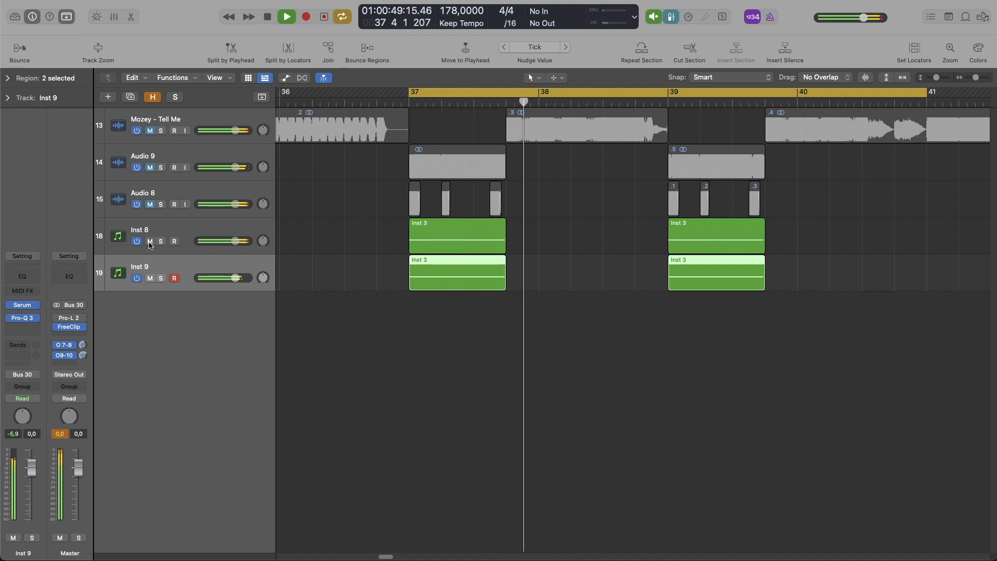
key(space)
key(space)
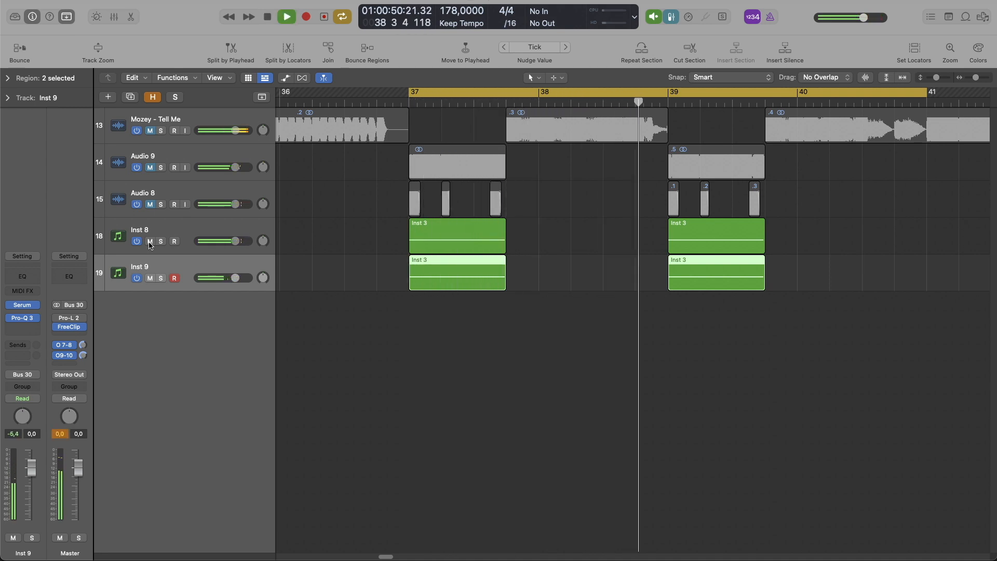
key(space)
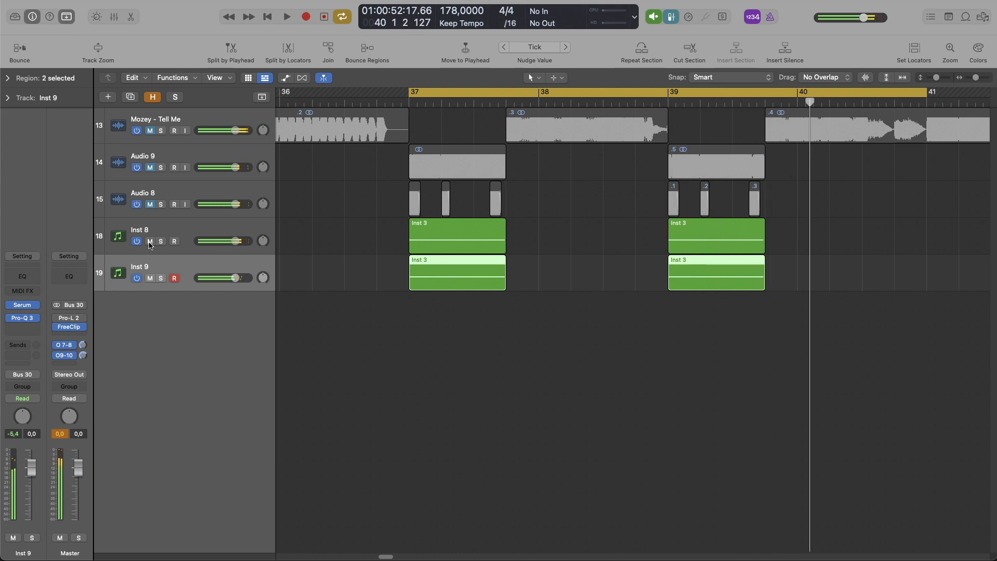